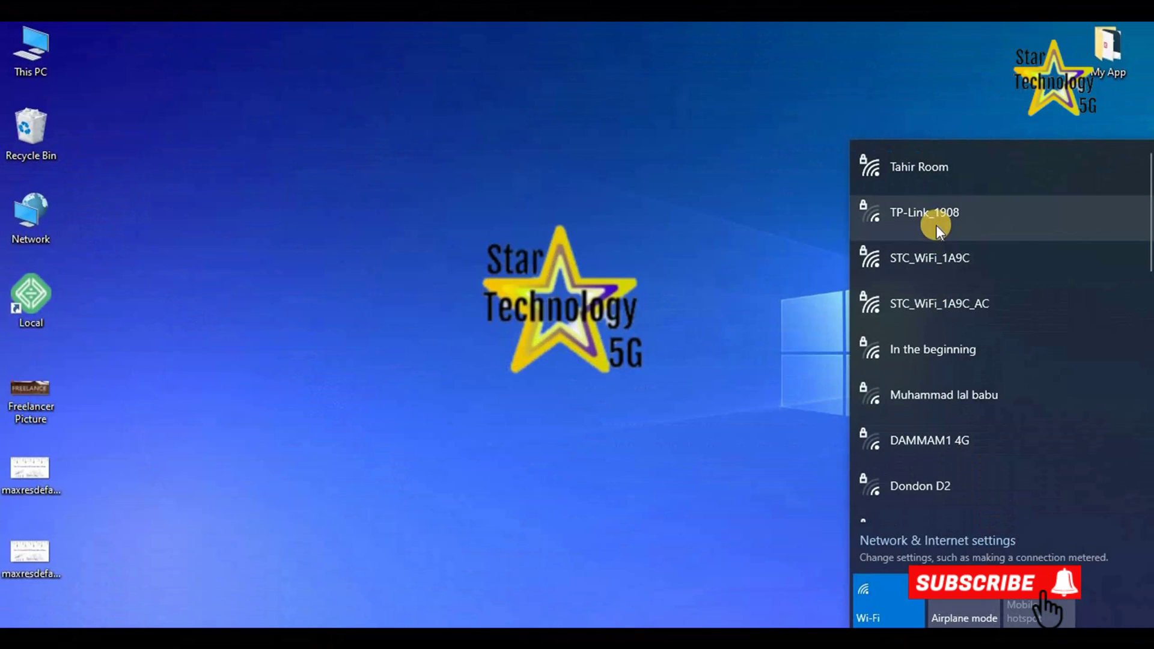
Join STC_WiFi_1A9C with its security key and allow the PC to be discoverable
{"action": "left_click", "coordinate": [931, 258]}
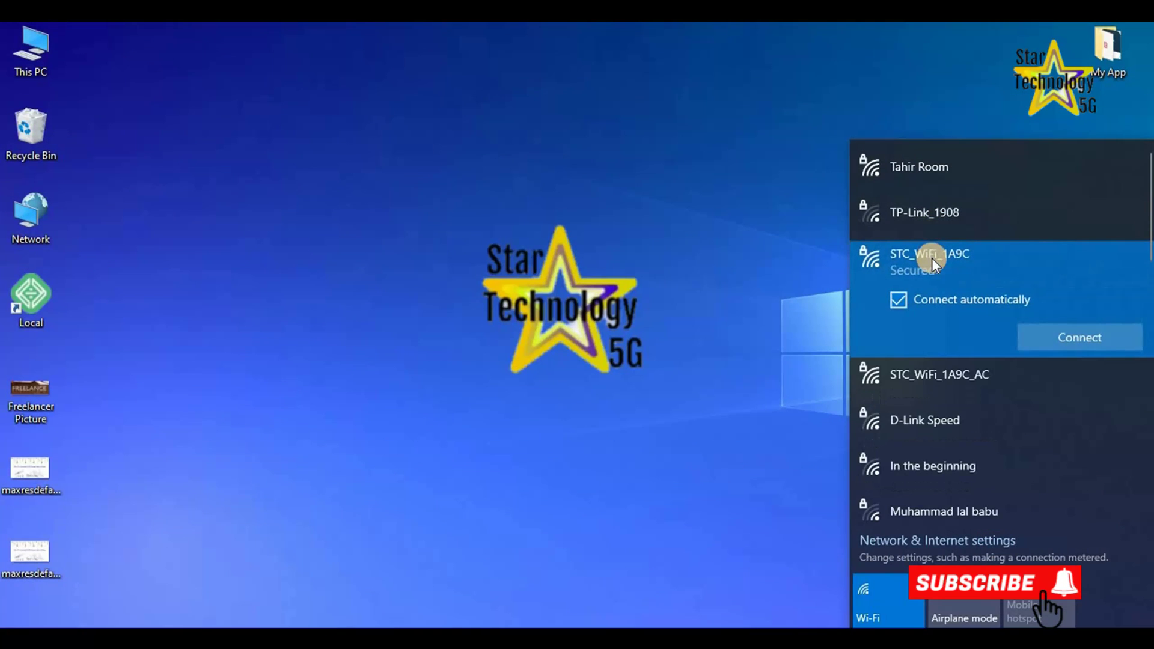
{"action": "left_click", "coordinate": [1080, 337]}
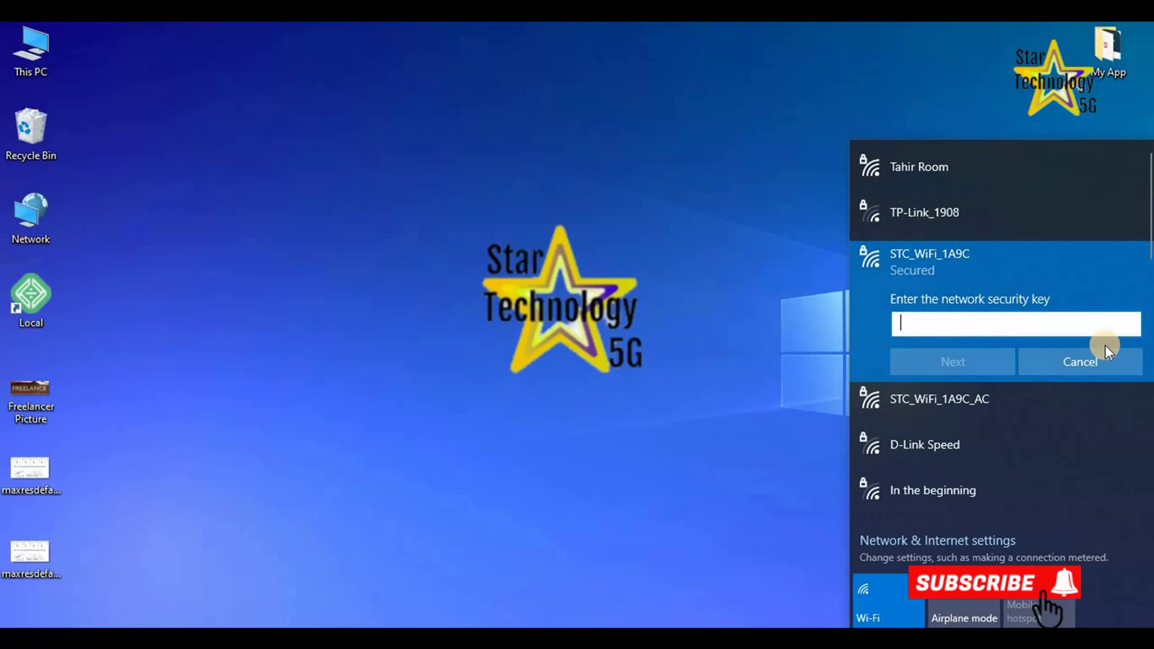
{"action": "type", "text": "•••••••••••"}
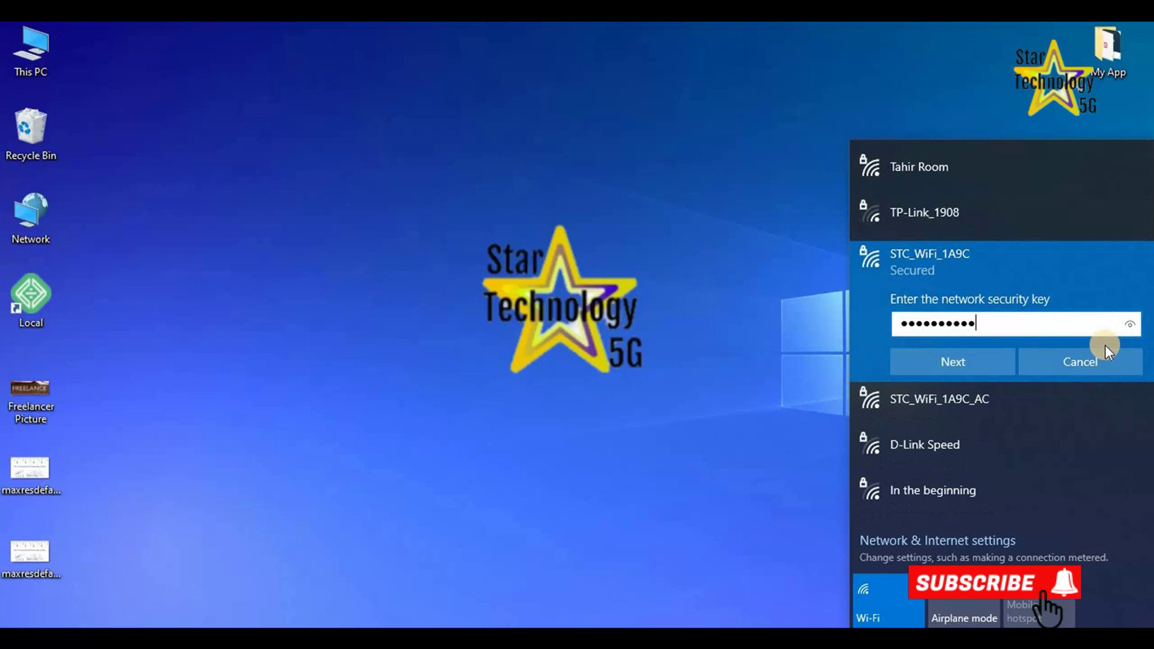
{"action": "left_click", "coordinate": [946, 363]}
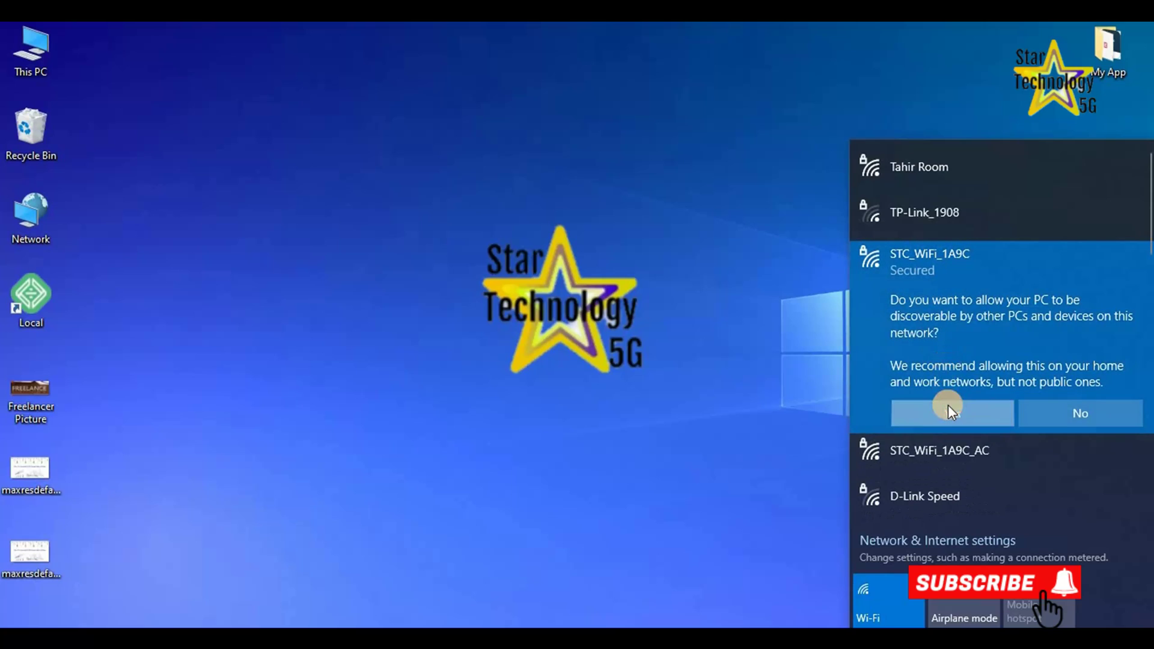
{"action": "left_click", "coordinate": [948, 405]}
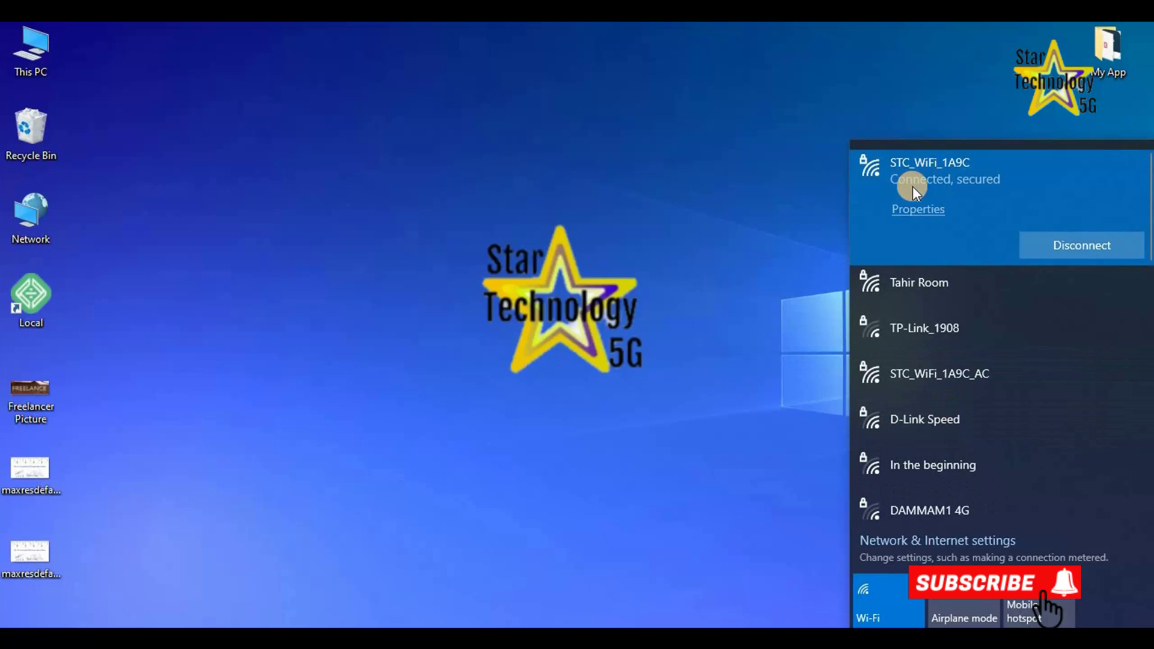
Launch Chrome maximized and load the router admin page at 192.168.100.1
{"action": "left_click", "coordinate": [696, 356]}
{"action": "left_click", "coordinate": [900, 34]}
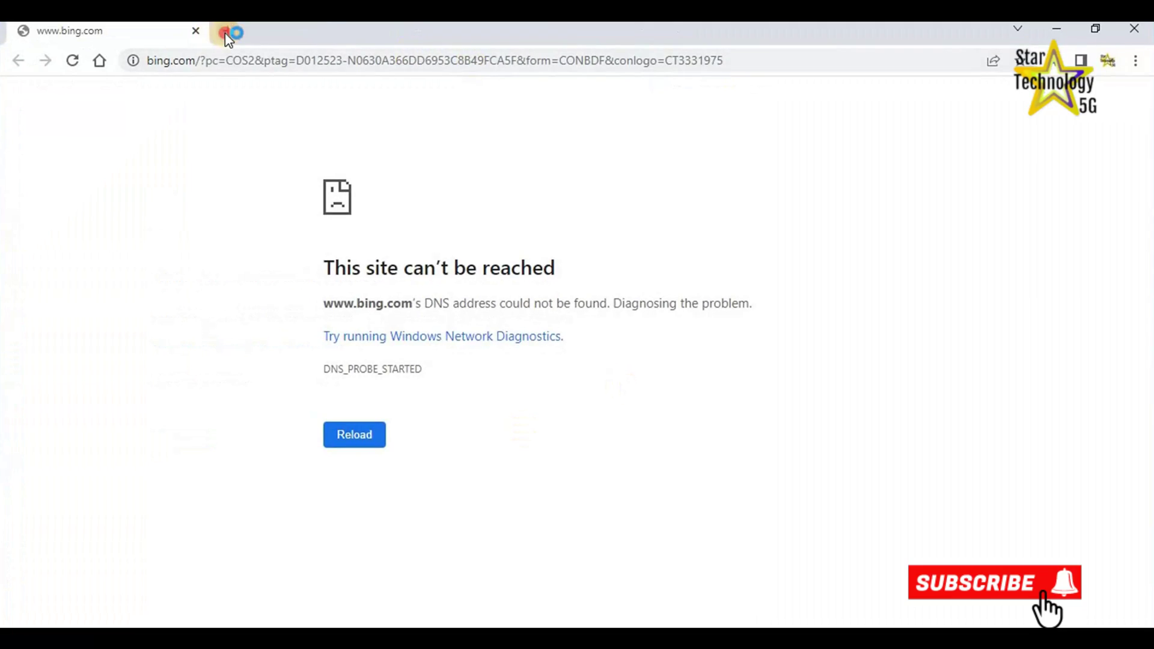
{"action": "left_click", "coordinate": [227, 32]}
{"action": "left_click", "coordinate": [716, 304]}
{"action": "left_click", "coordinate": [621, 63]}
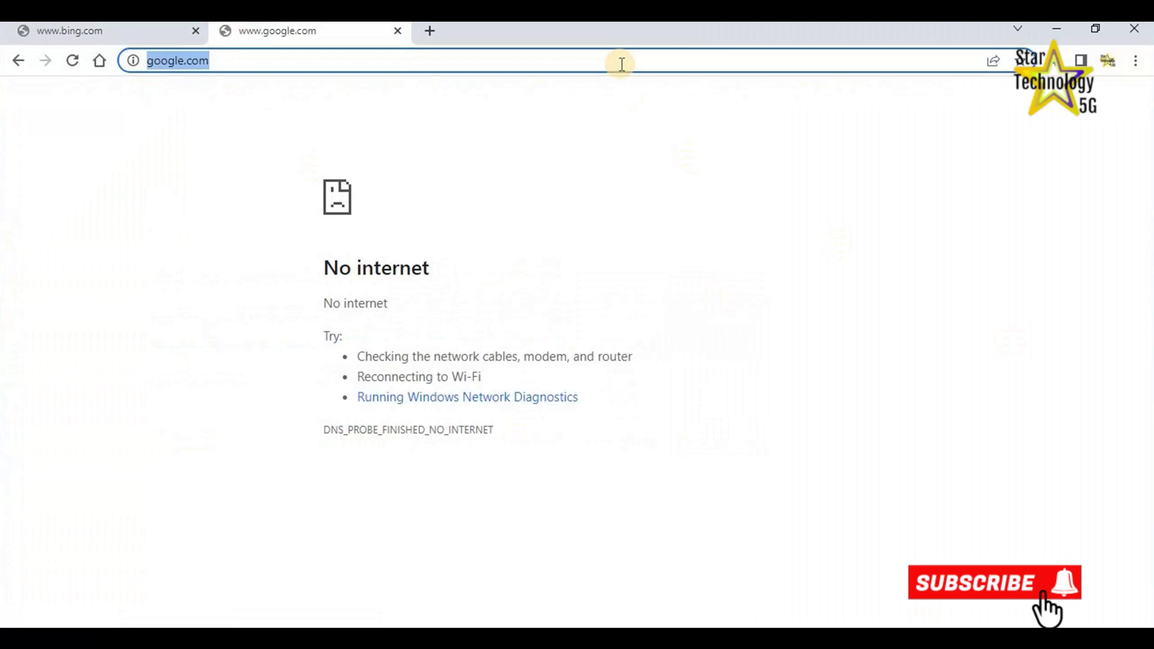
{"action": "type", "text": "1"}
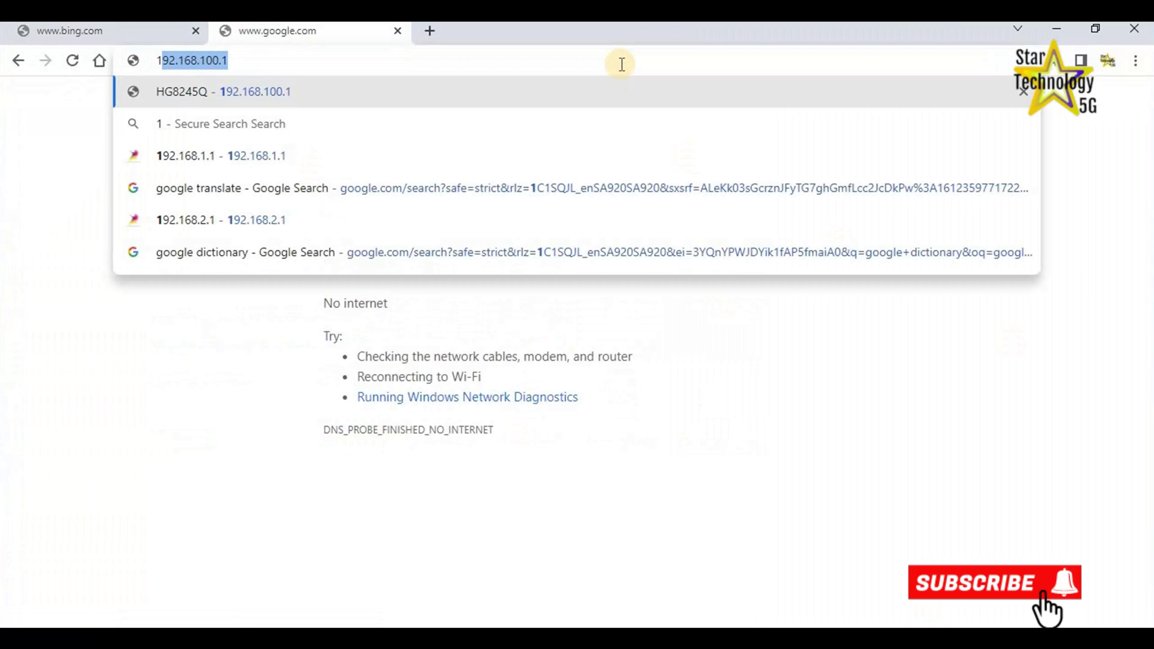
{"action": "key", "text": "Return"}
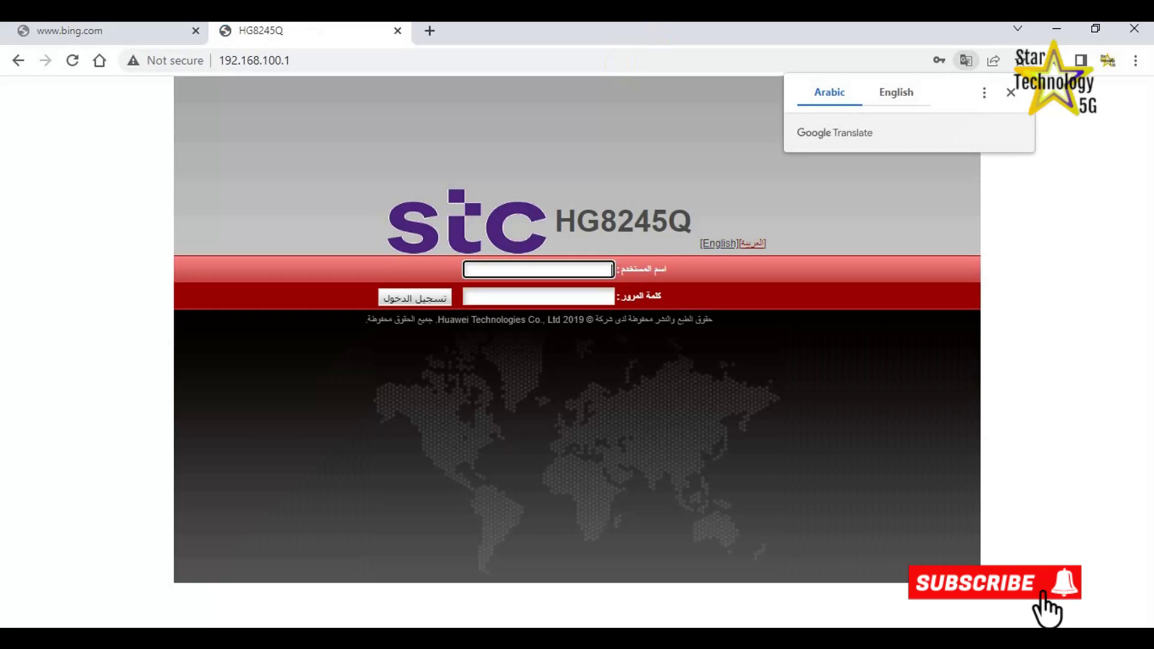
Fill in the saved administrator login and switch the login page to English
{"action": "left_click", "coordinate": [894, 94]}
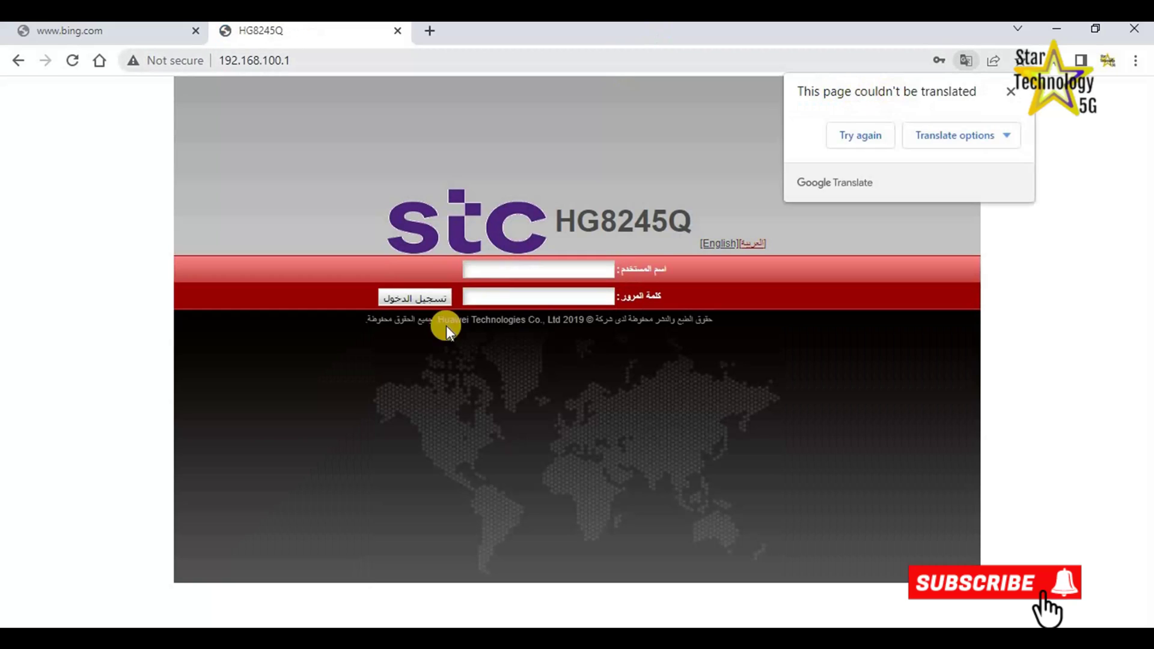
{"action": "left_click", "coordinate": [502, 270]}
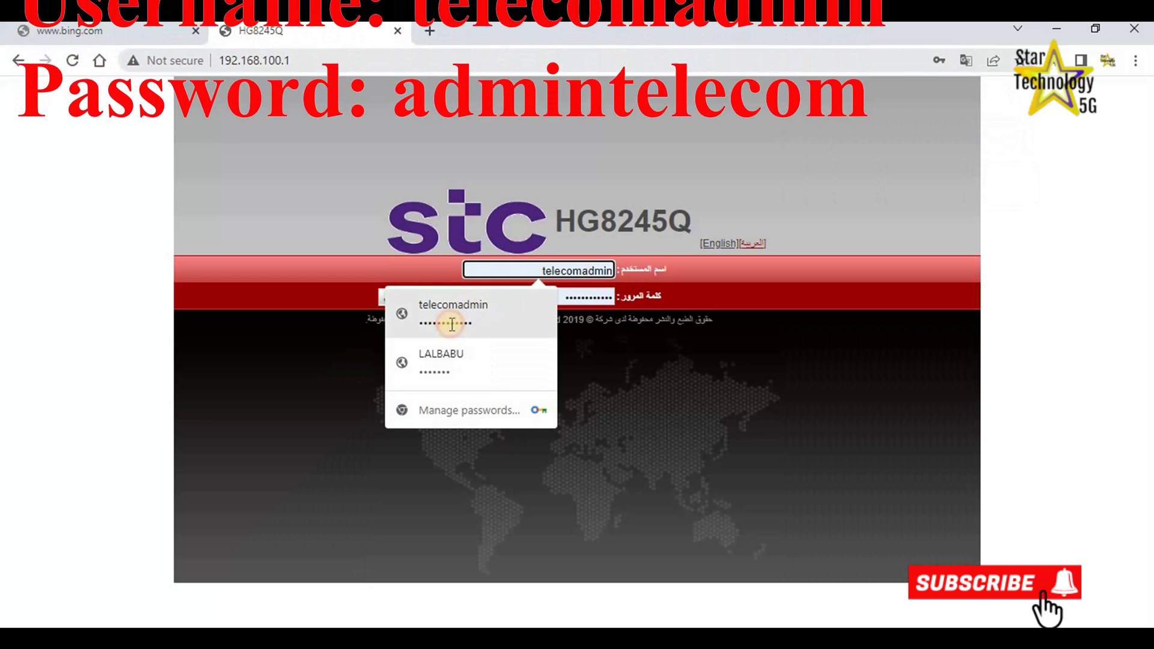
{"action": "left_click", "coordinate": [452, 324]}
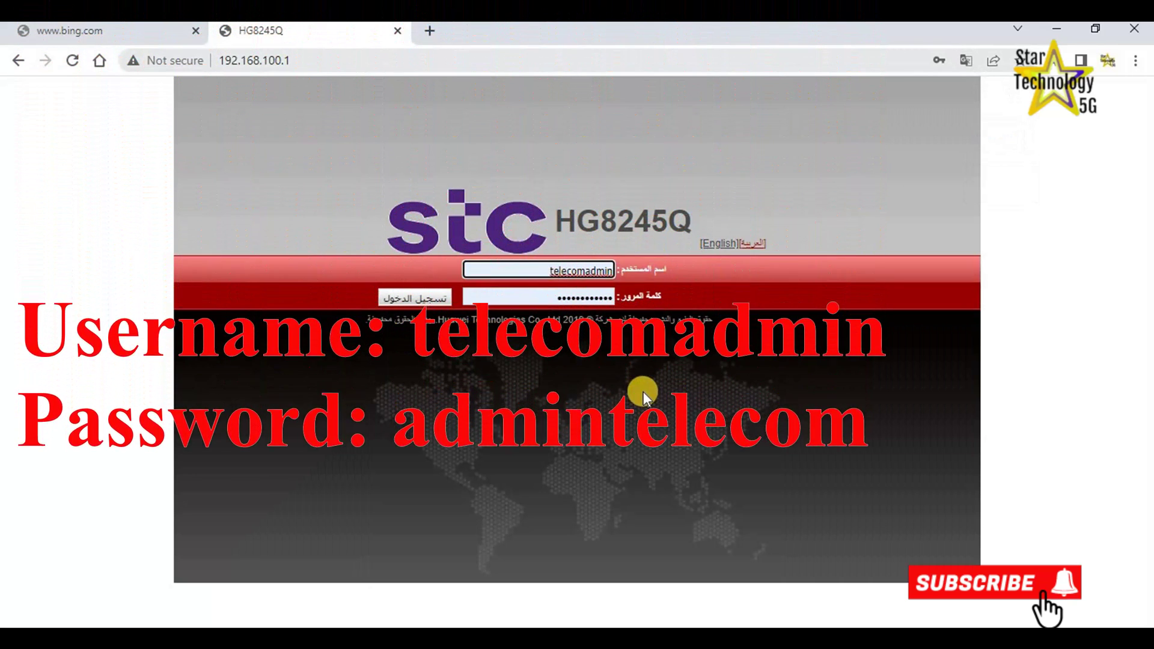
{"action": "left_click", "coordinate": [630, 322]}
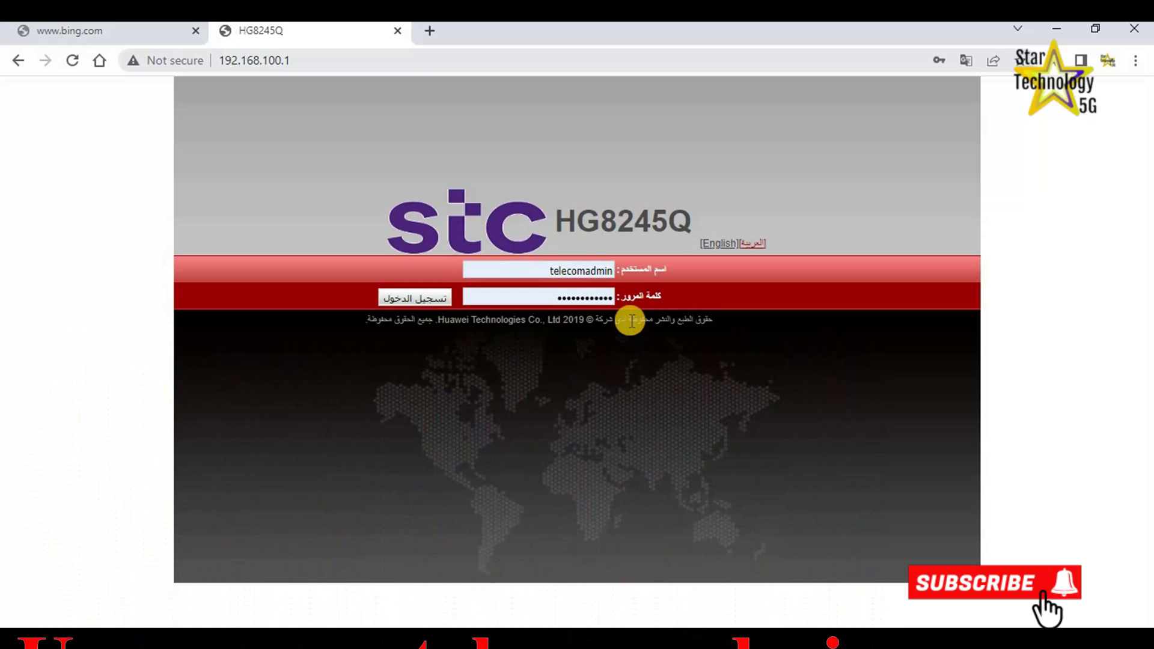
{"action": "left_click", "coordinate": [716, 245]}
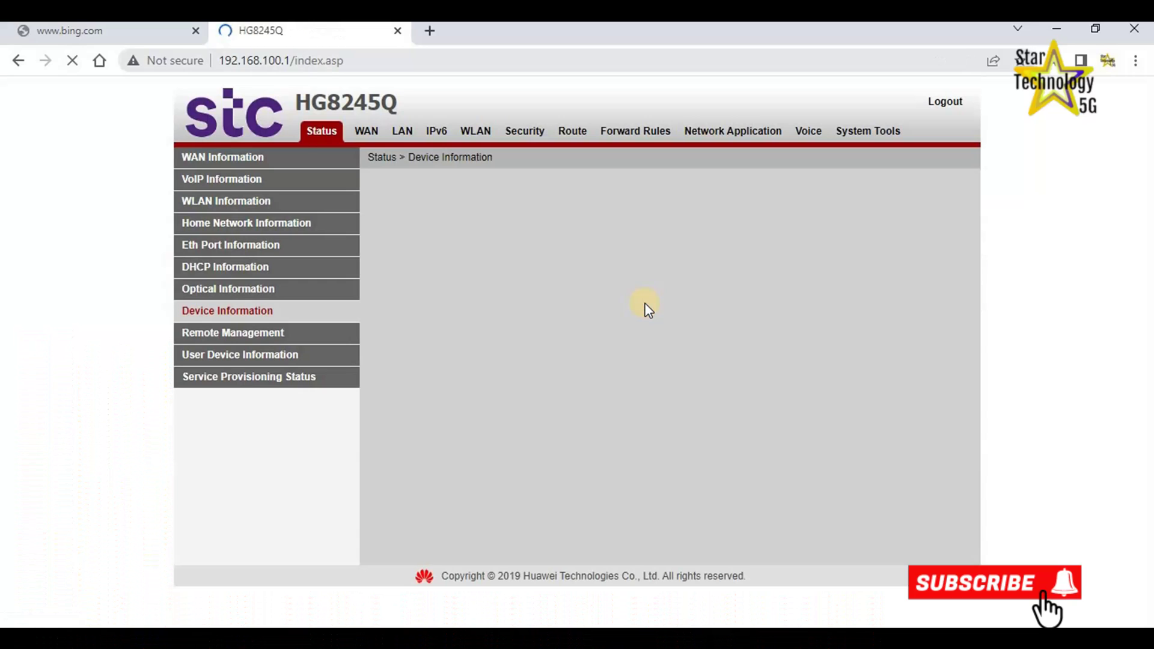
Open the router's WAN configuration page
{"action": "left_click", "coordinate": [357, 132]}
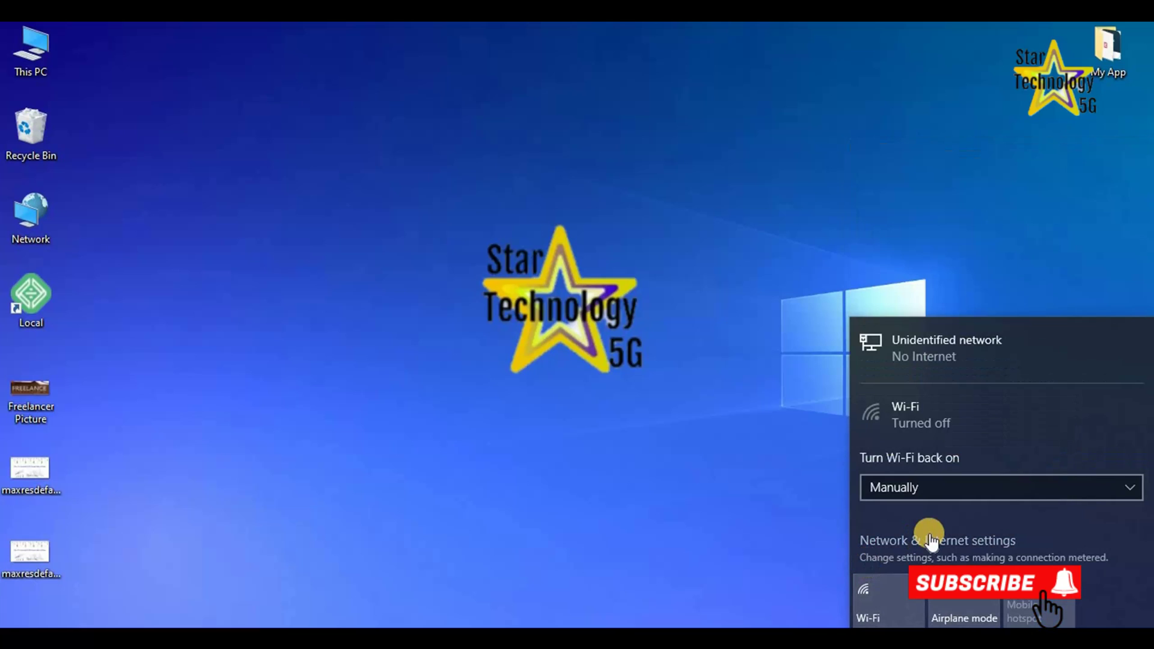
Go from Network & Internet settings to Change adapter options and right-click the Ethernet adapter
{"action": "left_click", "coordinate": [929, 538]}
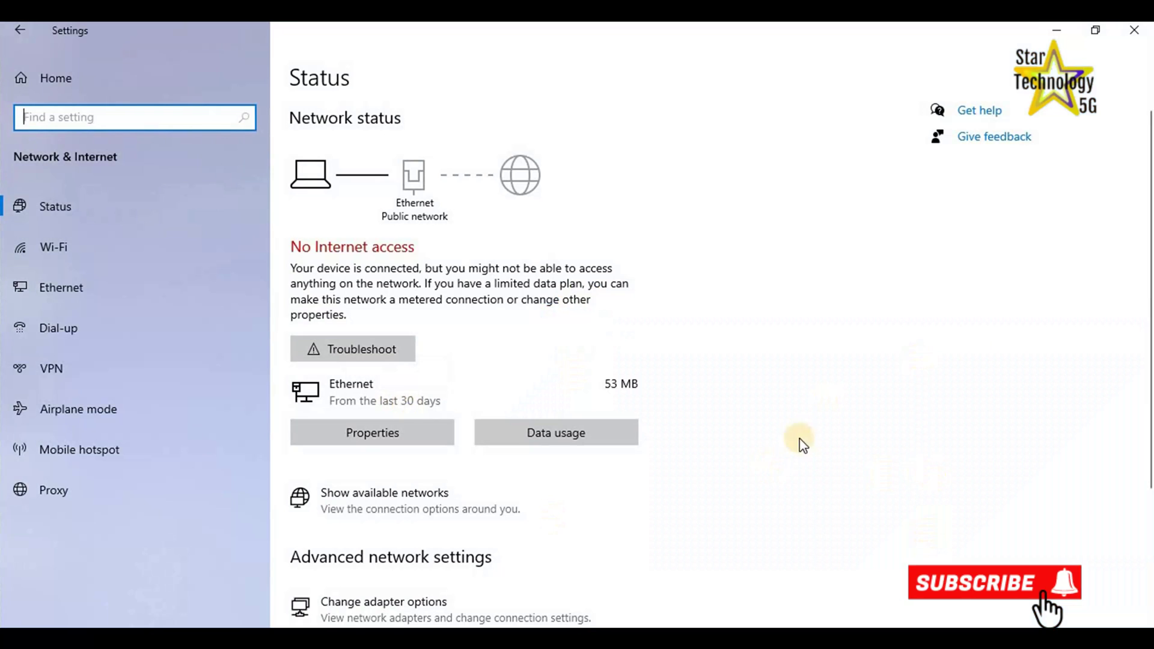
{"action": "scroll", "coordinate": [1146, 355], "scroll_direction": "down", "scroll_amount": 2}
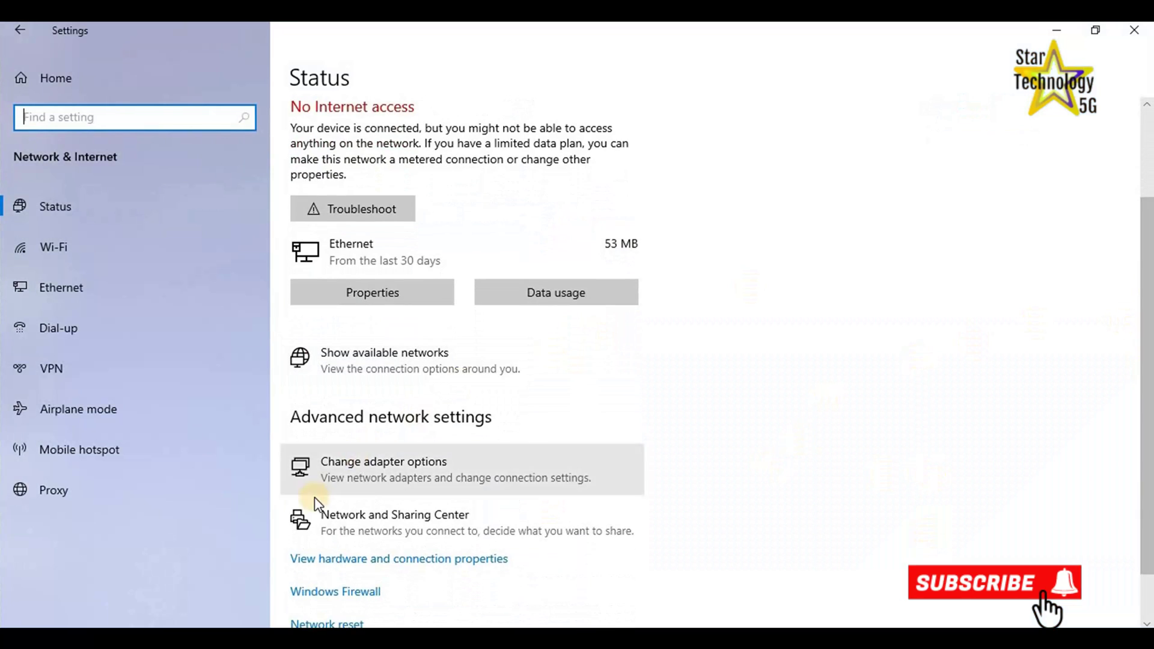
{"action": "left_click", "coordinate": [385, 479]}
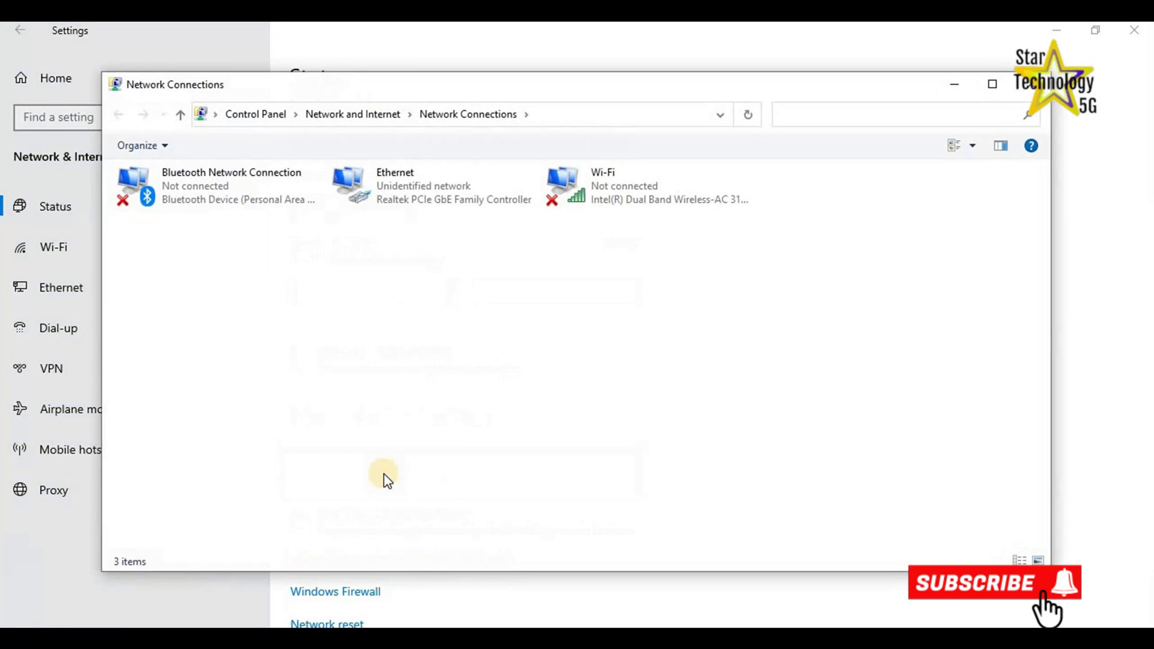
{"action": "left_click", "coordinate": [370, 172]}
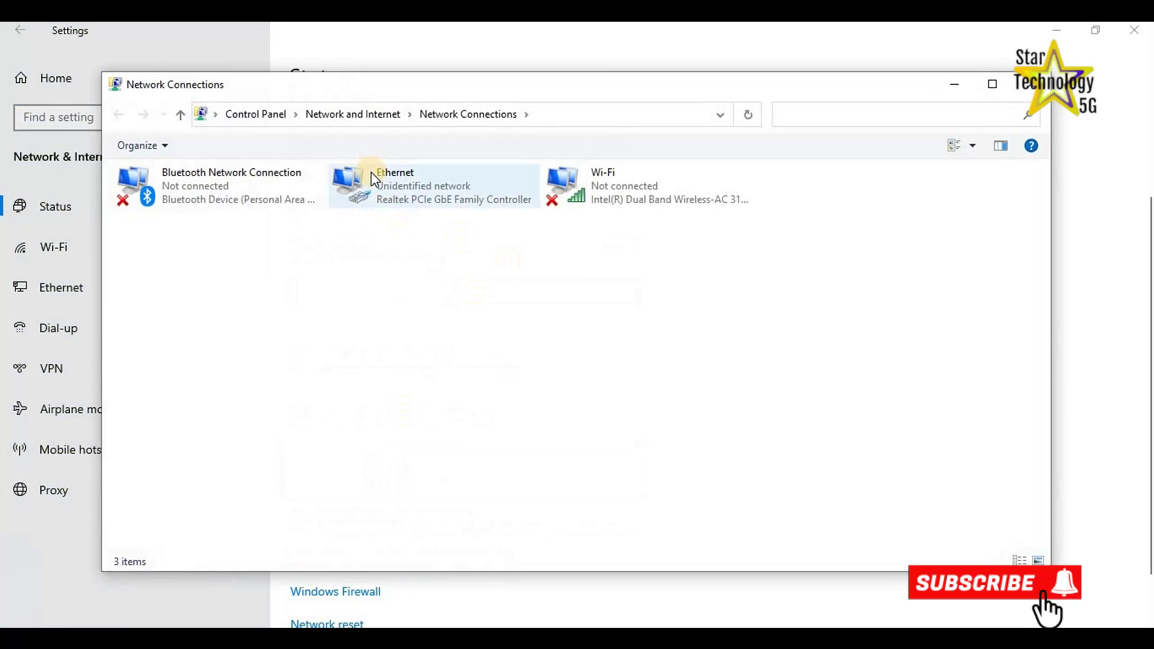
{"action": "right_click", "coordinate": [371, 171]}
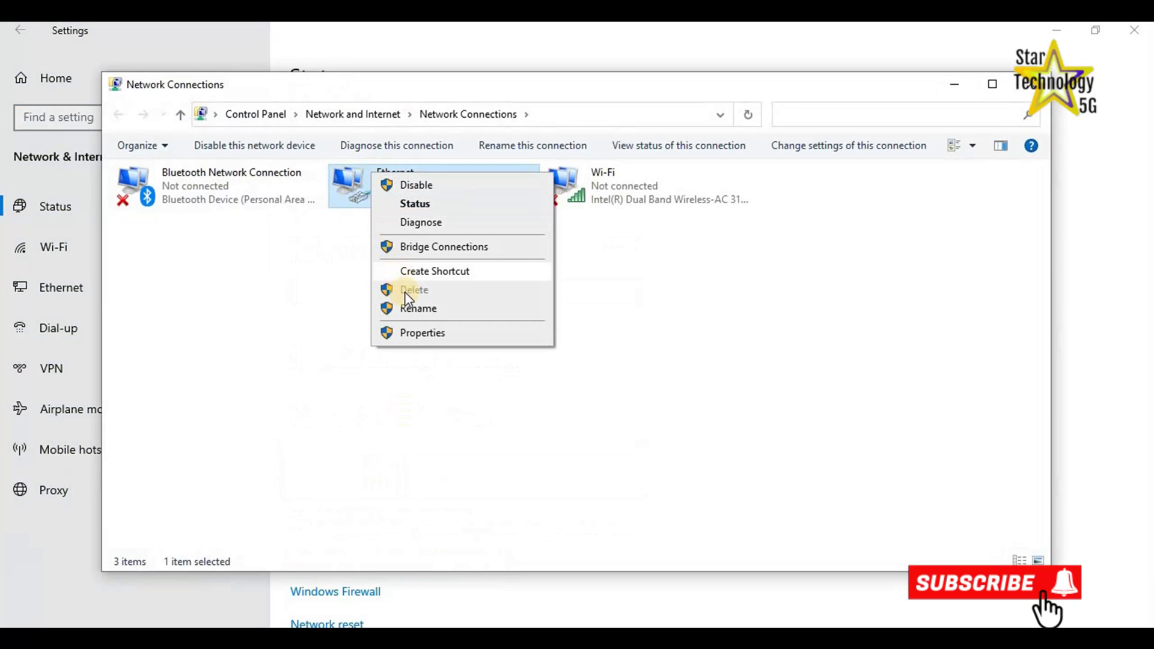
Give Ethernet a static IPv4 address 192.168.100.2, mask 255.255.255.0, and save
{"action": "left_click", "coordinate": [419, 334]}
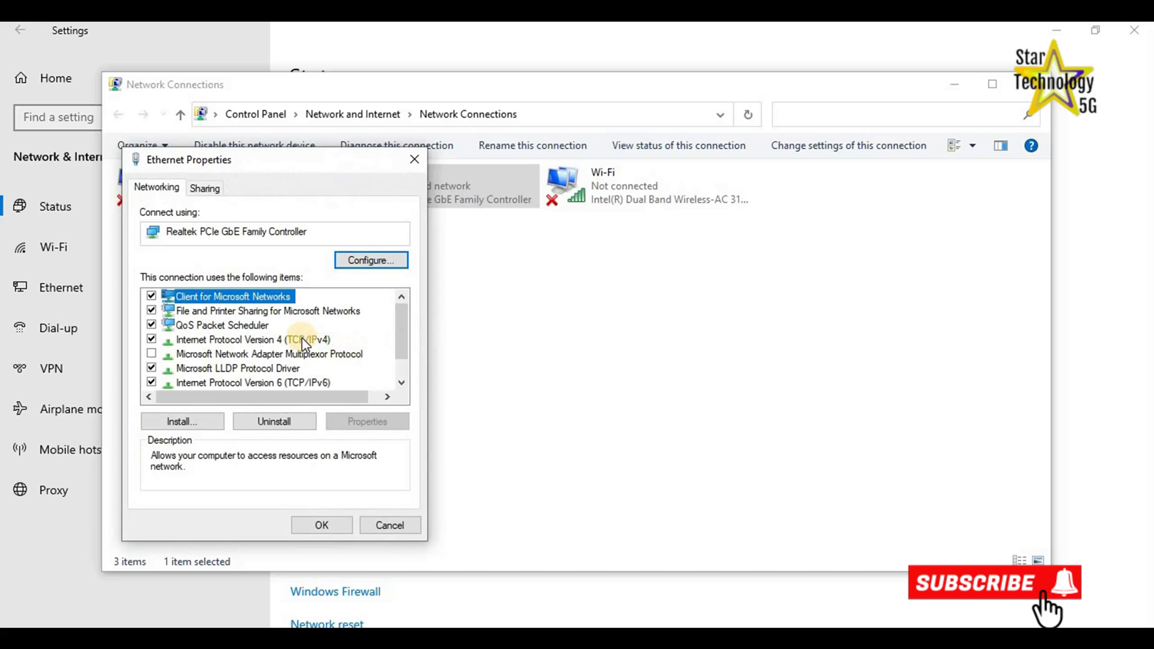
{"action": "left_click", "coordinate": [296, 339]}
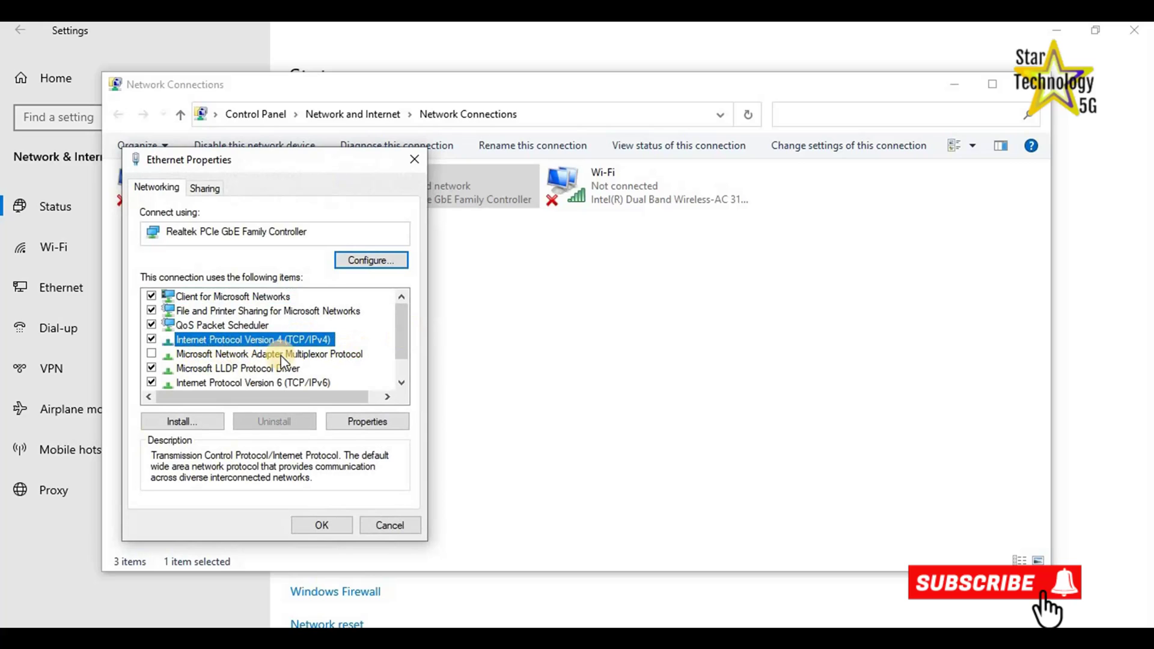
{"action": "left_click", "coordinate": [366, 425]}
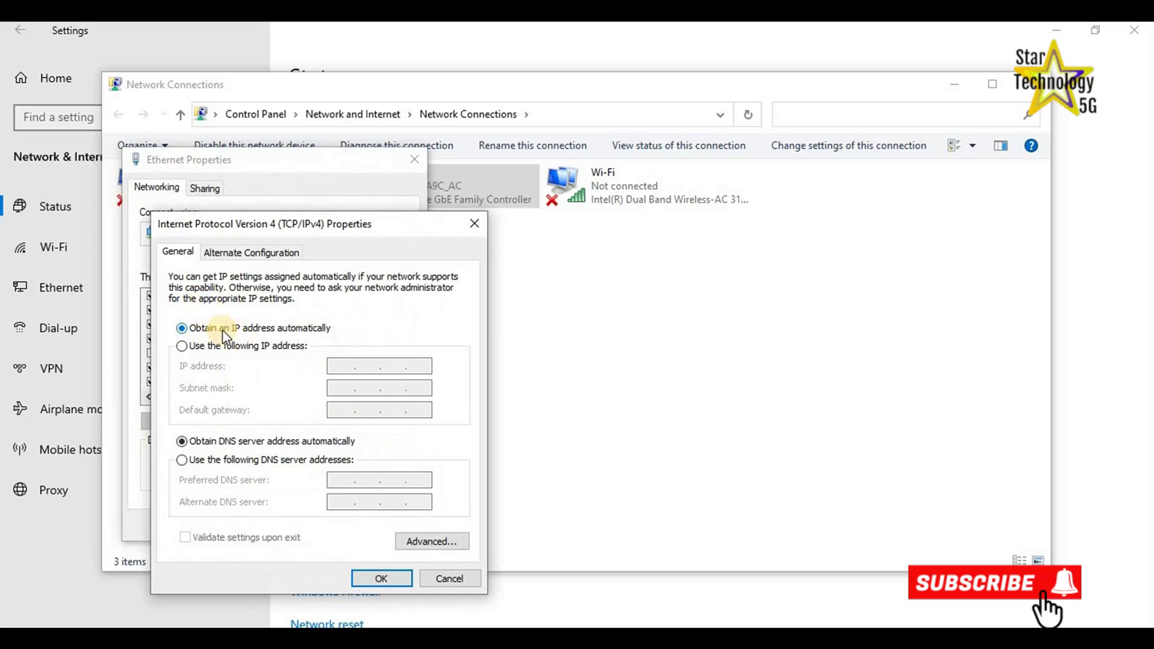
{"action": "left_click", "coordinate": [181, 346]}
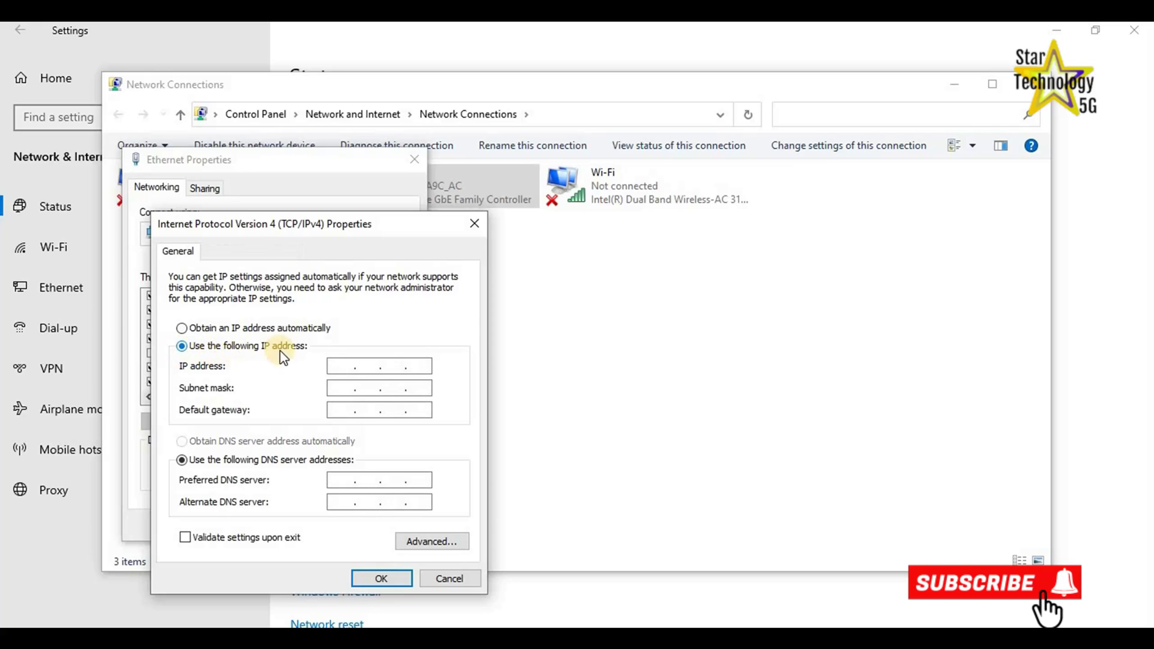
{"action": "left_click", "coordinate": [343, 368]}
{"action": "type", "text": "192.16"}
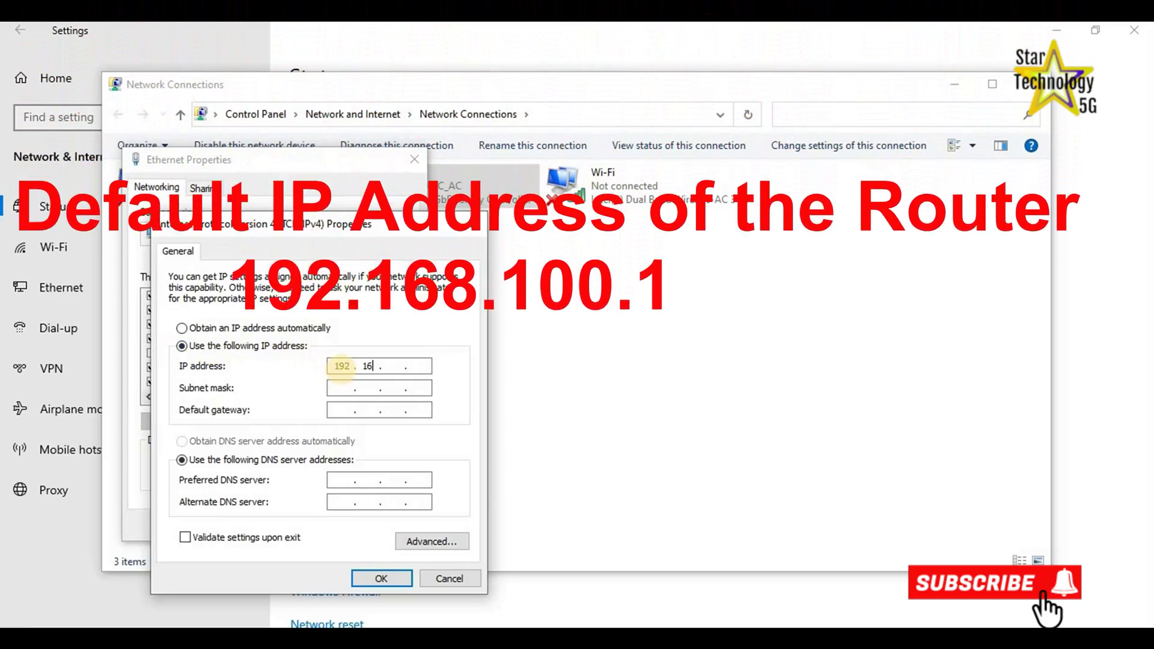
{"action": "type", "text": "8.100."}
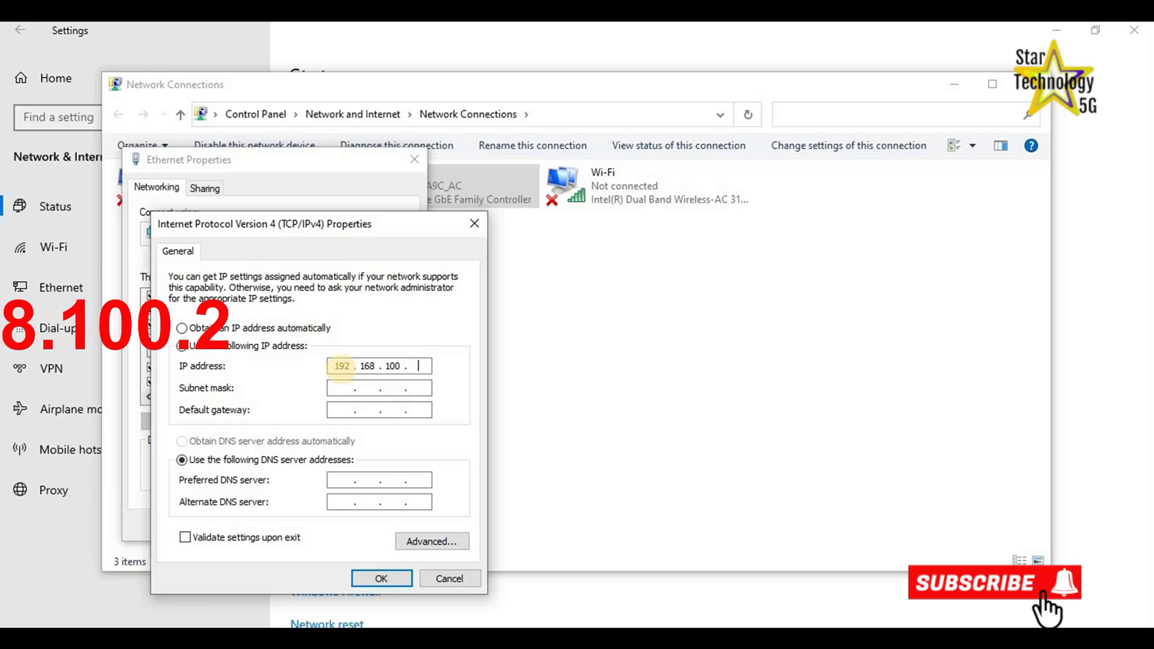
{"action": "type", "text": "1"}
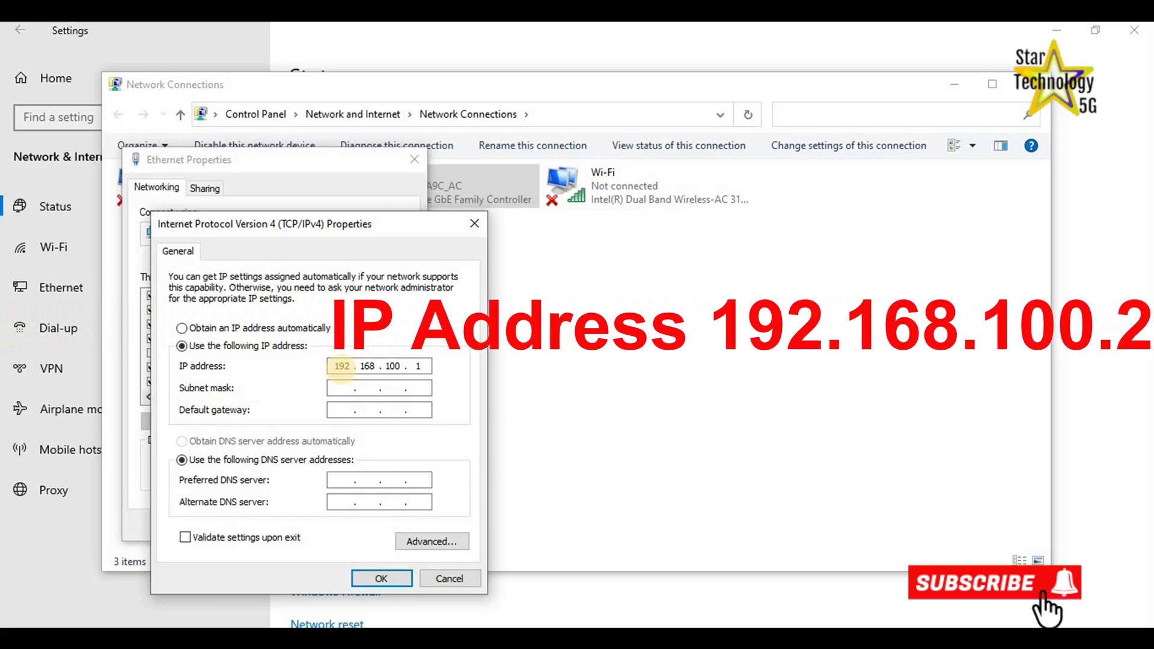
{"action": "key", "text": "BackSpace"}
{"action": "type", "text": "2"}
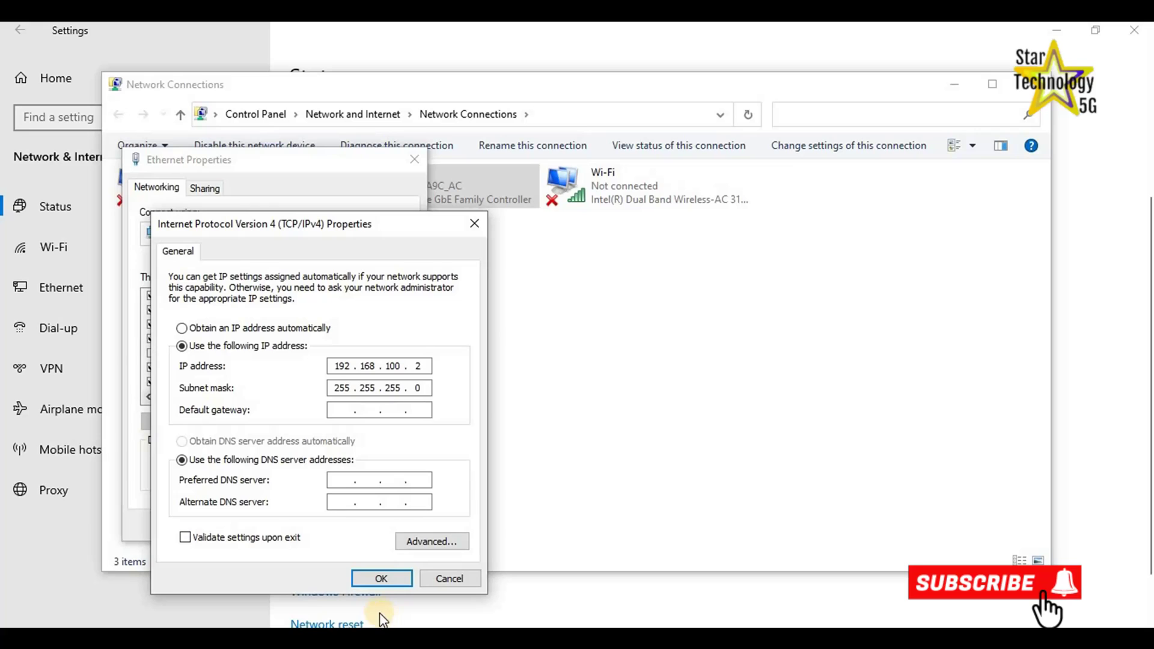
{"action": "left_click", "coordinate": [378, 579]}
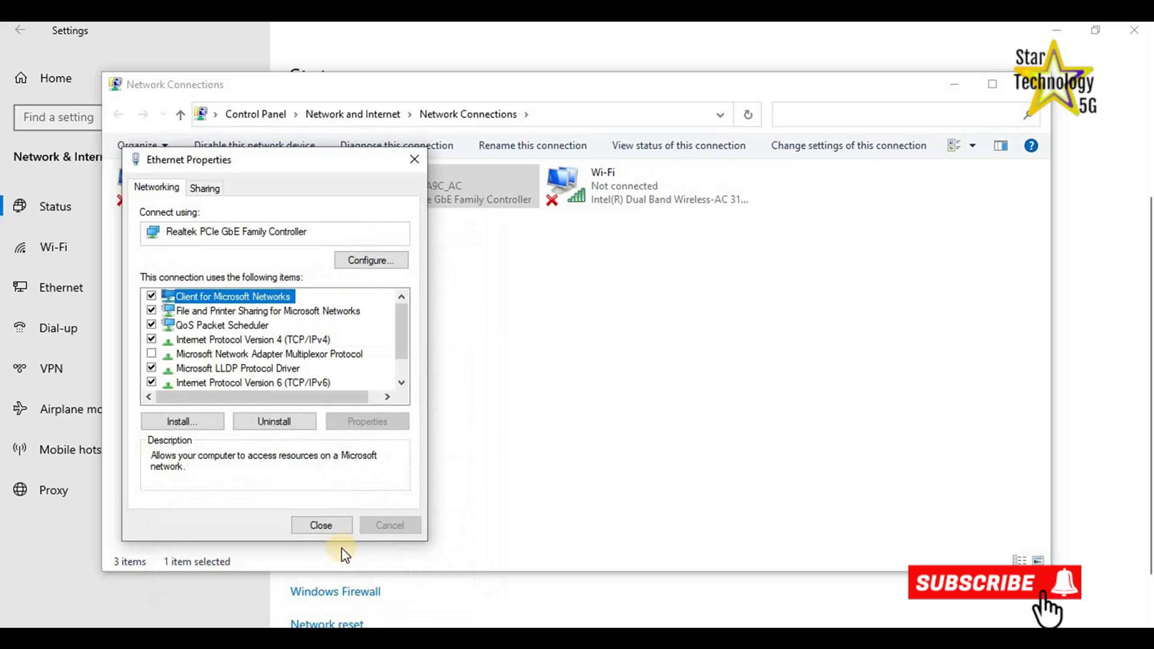
{"action": "left_click", "coordinate": [327, 523]}
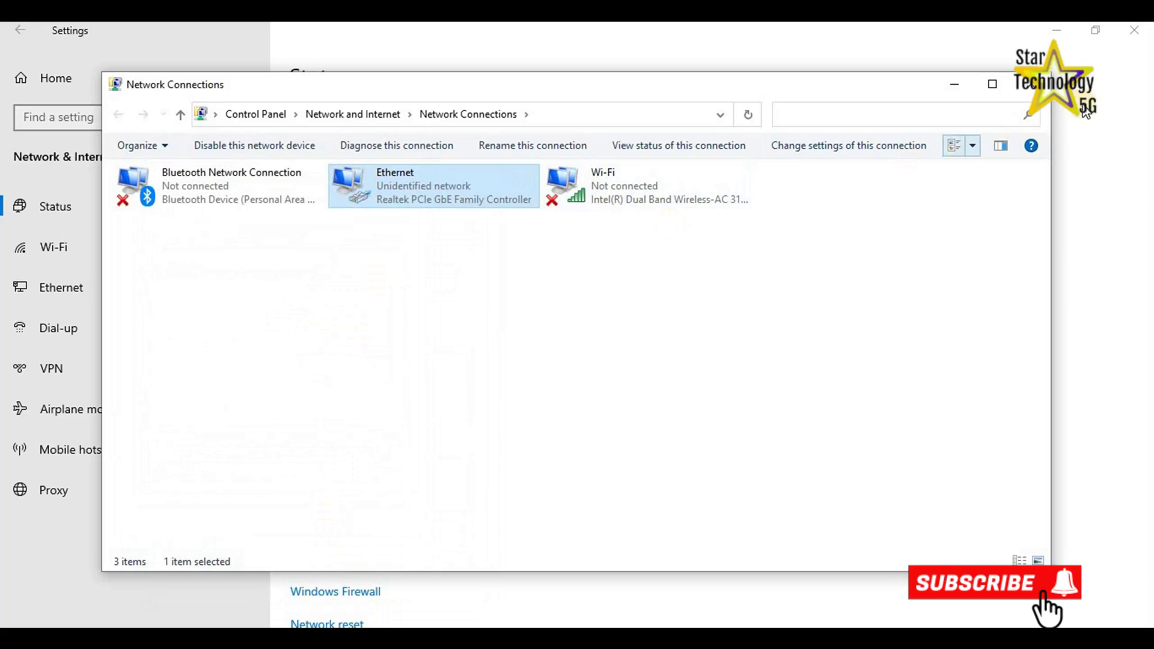
Close the network windows and load 192.168.100.1 in a maximized Chrome window
{"action": "left_click", "coordinate": [1035, 85]}
{"action": "left_click", "coordinate": [1056, 30]}
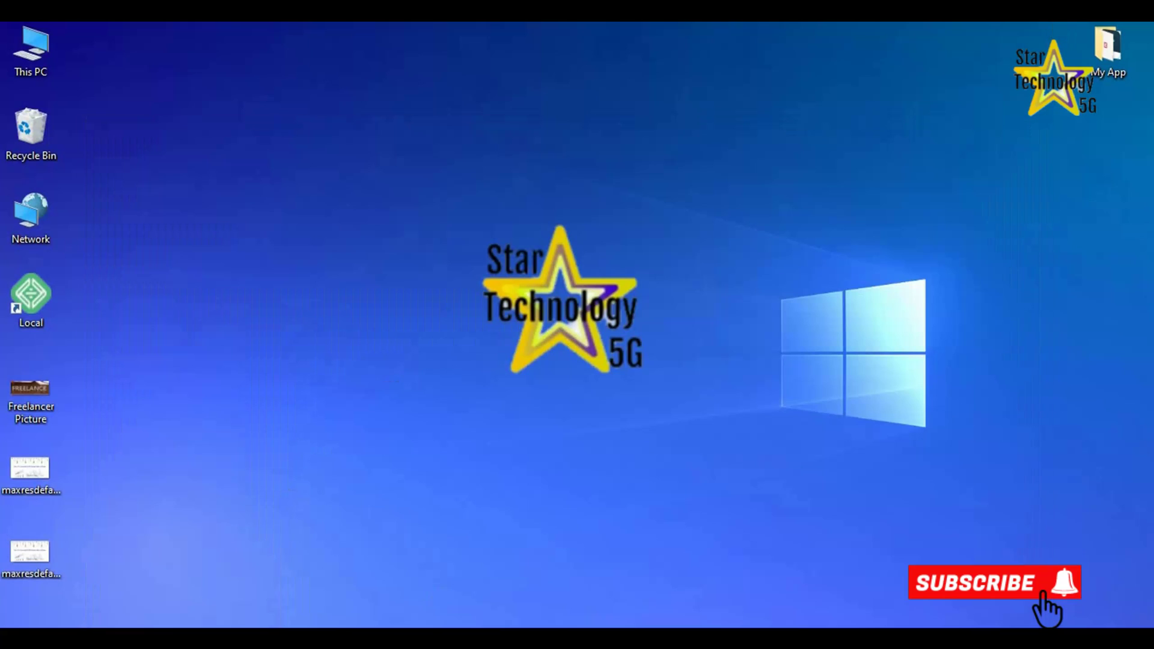
{"action": "left_click", "coordinate": [350, 624]}
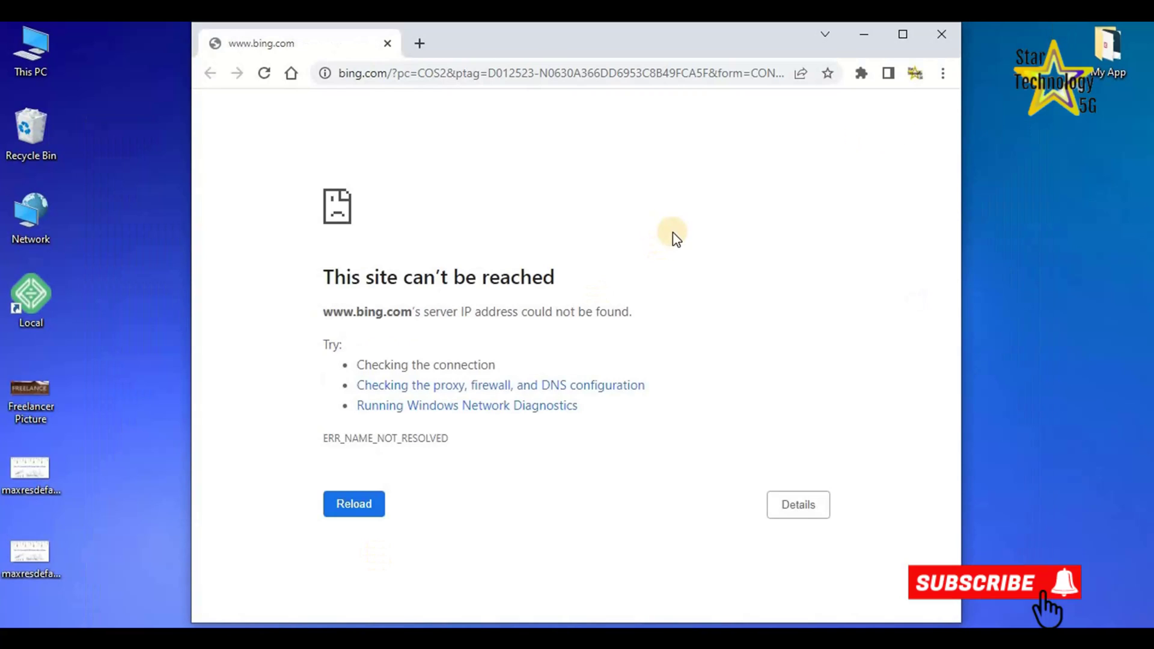
{"action": "left_click", "coordinate": [904, 36]}
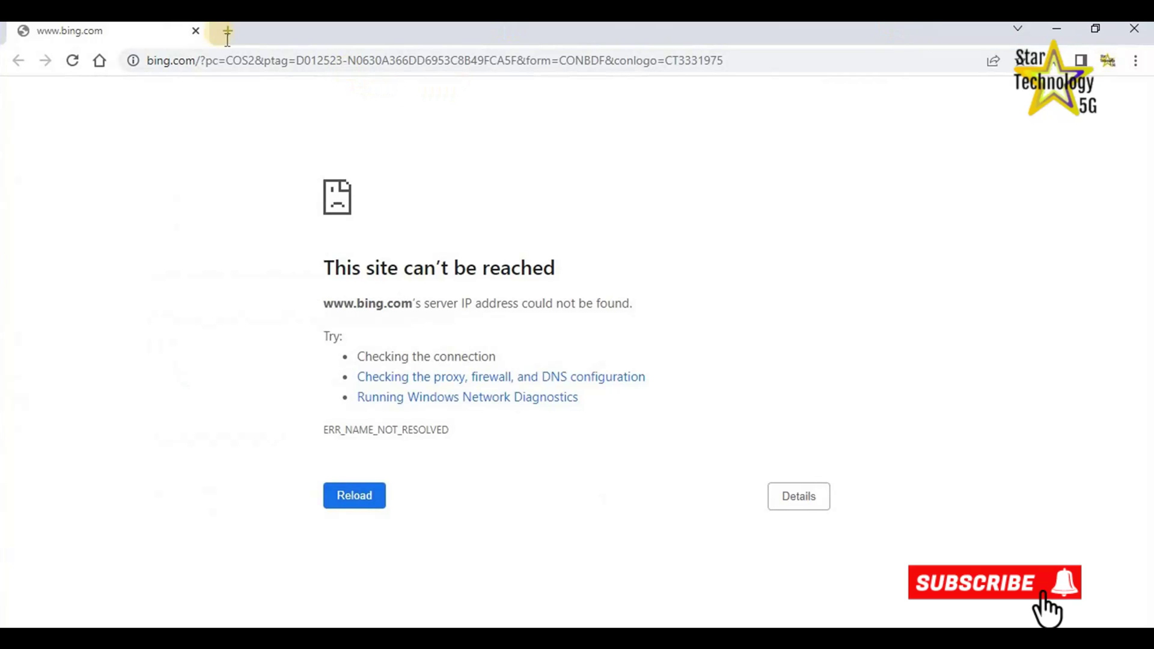
{"action": "left_click", "coordinate": [223, 67]}
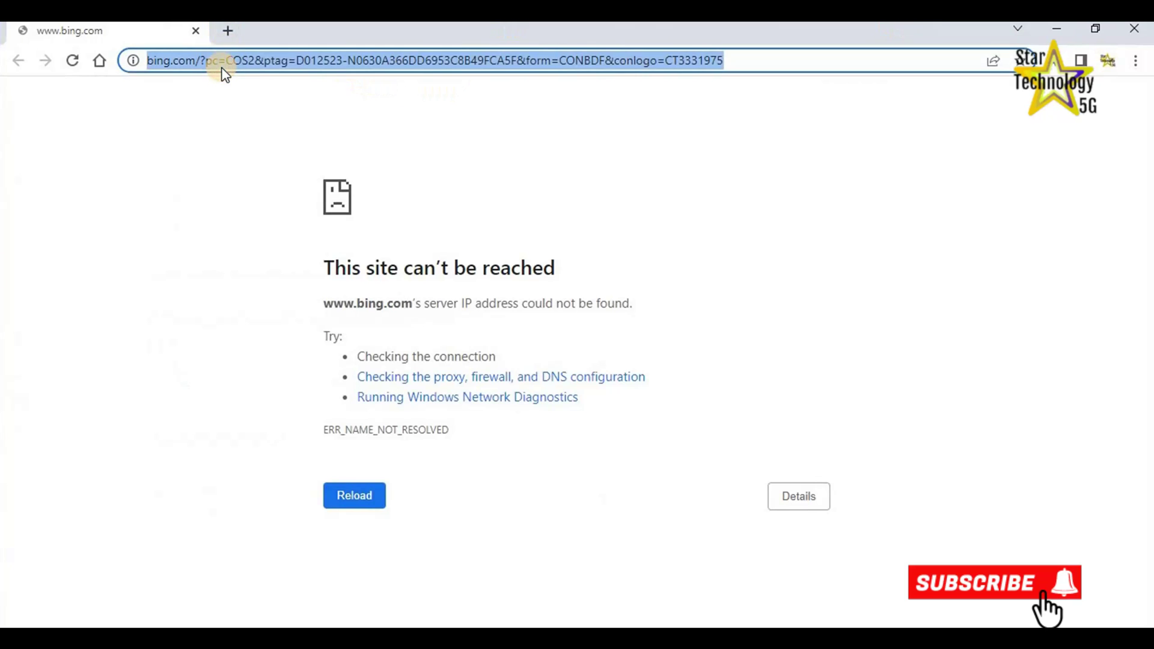
{"action": "type", "text": "192"}
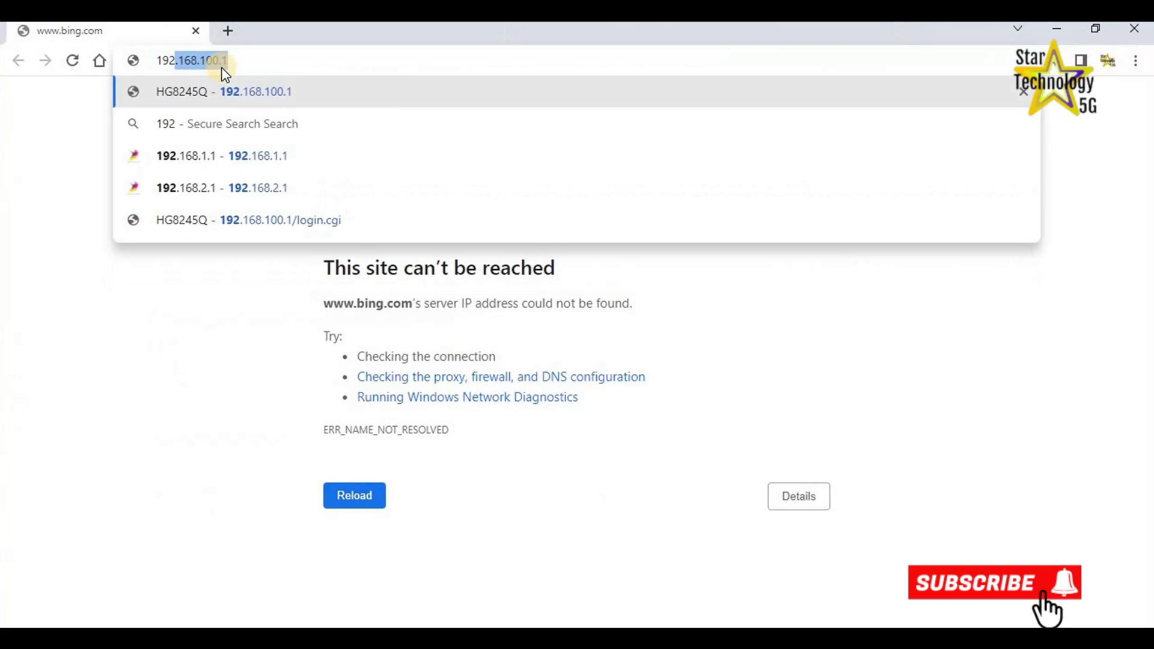
{"action": "type", "text": ".168."}
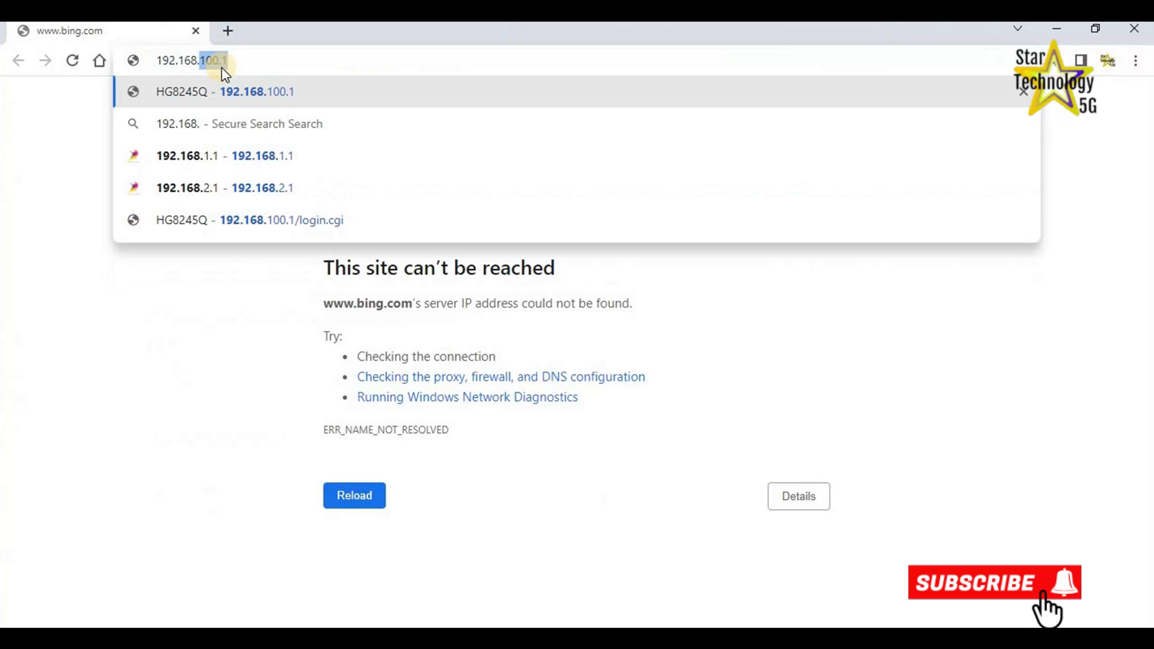
{"action": "type", "text": "100.1"}
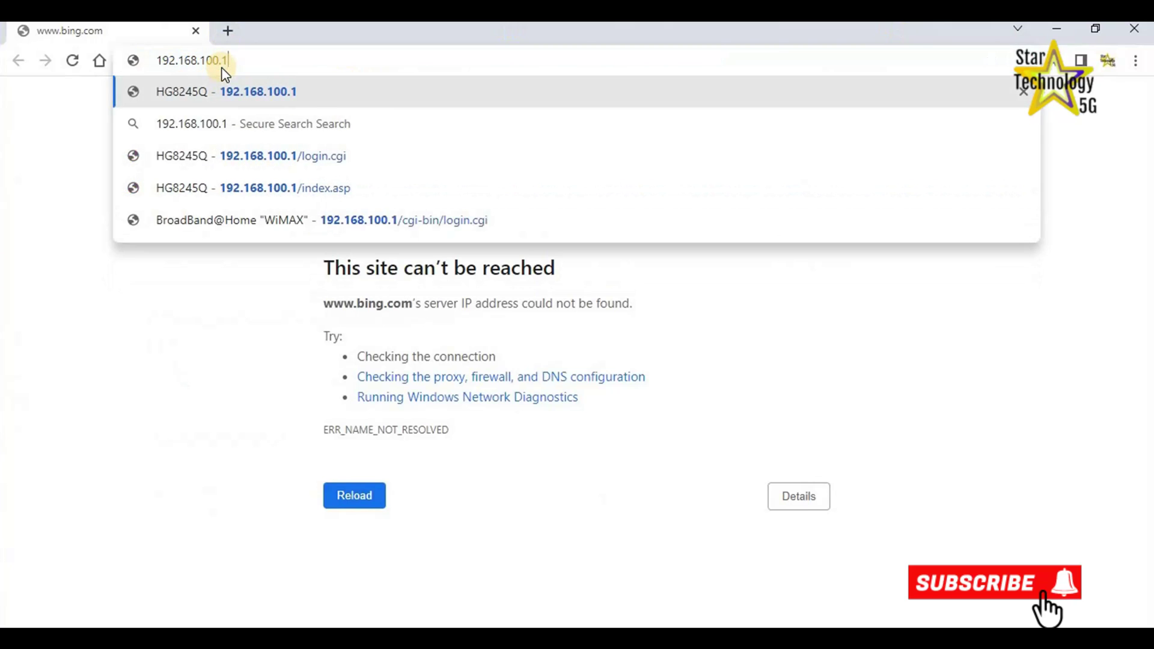
{"action": "key", "text": "Return"}
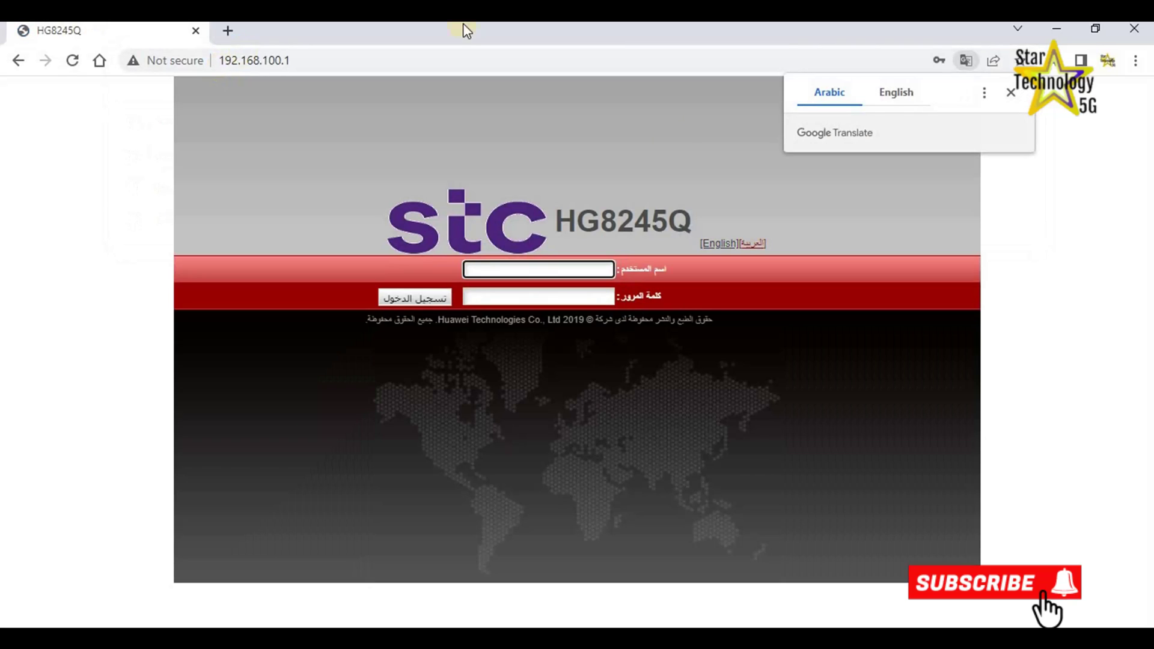
Switch the login page to English and sign in with the saved admin credentials
{"action": "left_click", "coordinate": [903, 95]}
{"action": "left_click", "coordinate": [1011, 94]}
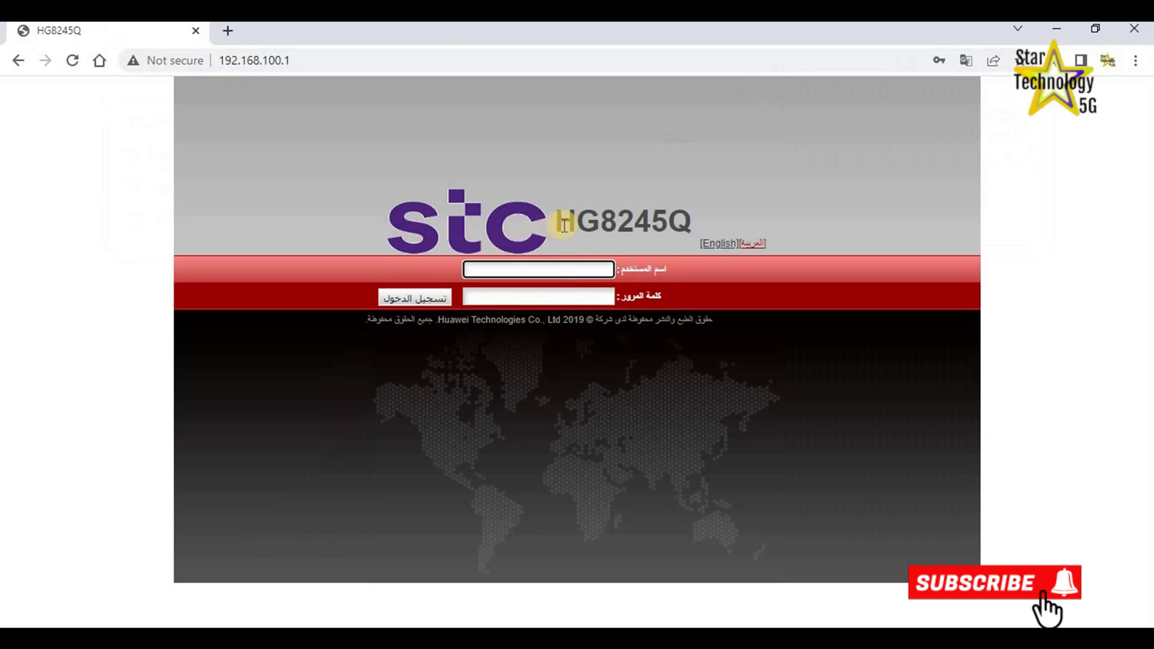
{"action": "left_click", "coordinate": [723, 245]}
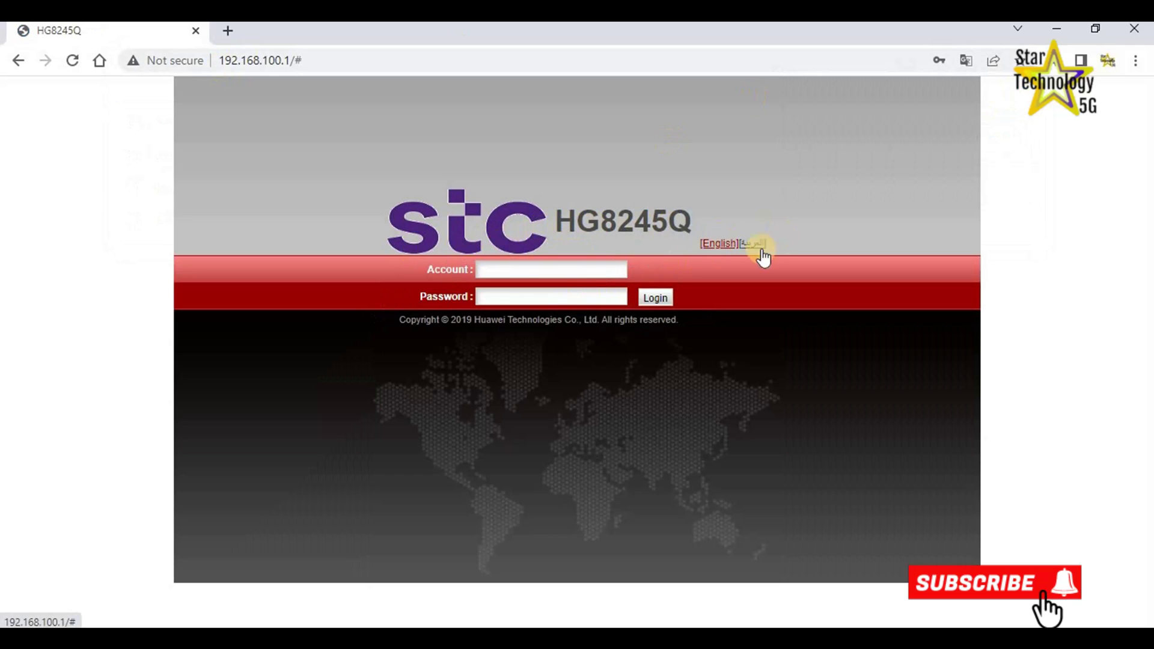
{"action": "left_click", "coordinate": [503, 271]}
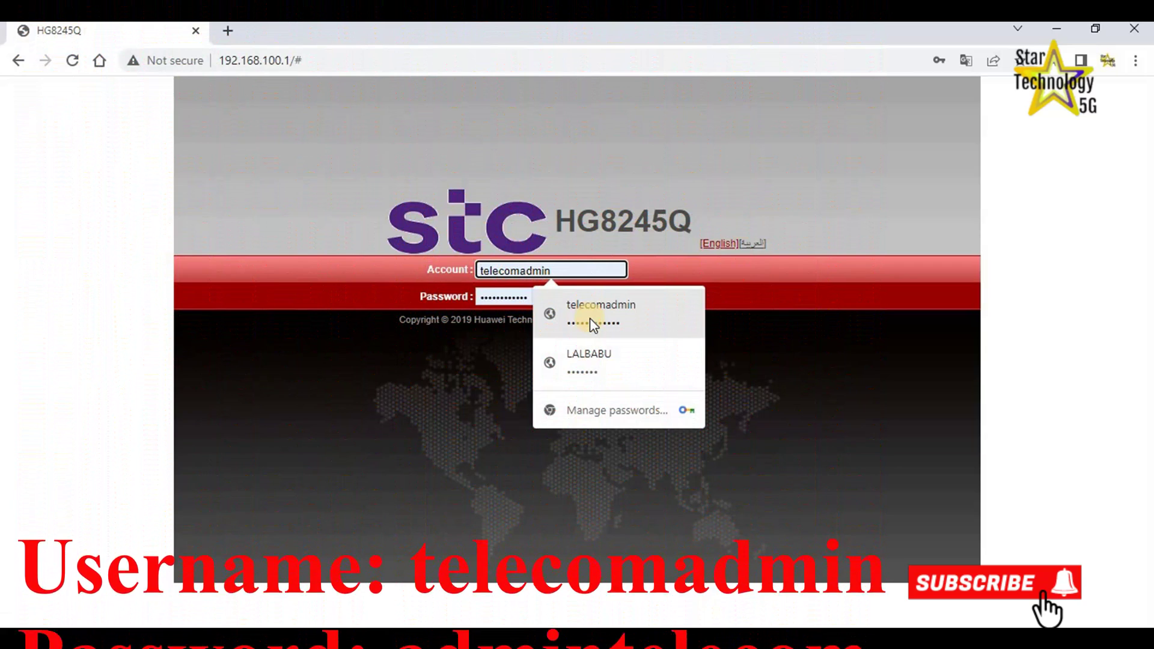
{"action": "left_click", "coordinate": [590, 318]}
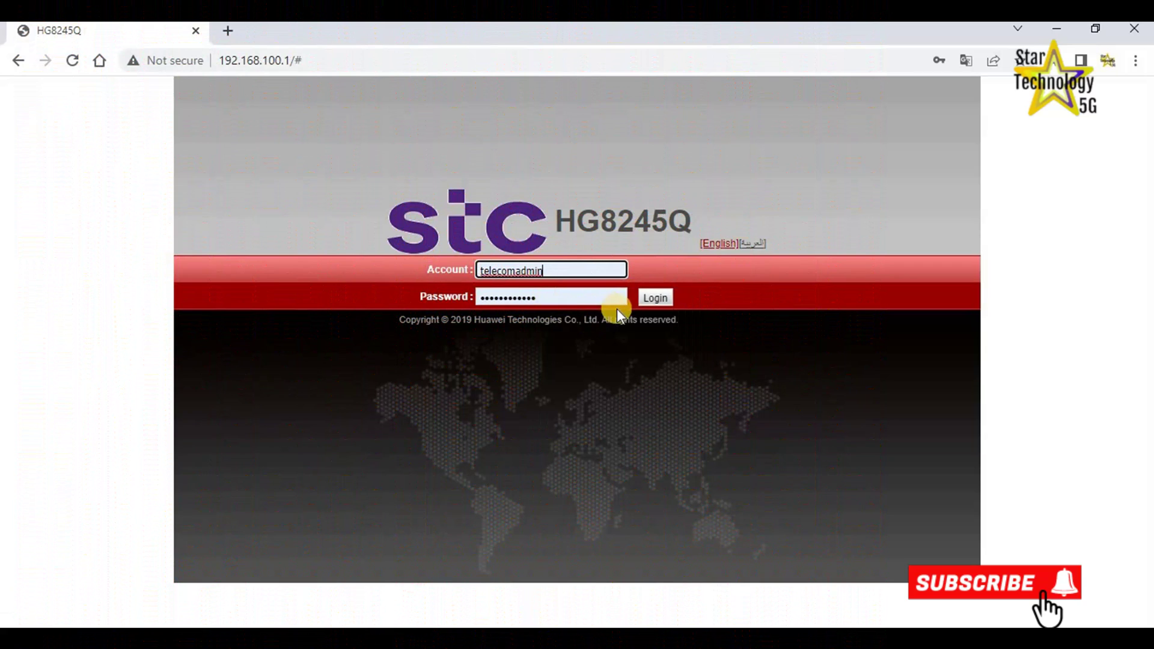
{"action": "left_click", "coordinate": [656, 297]}
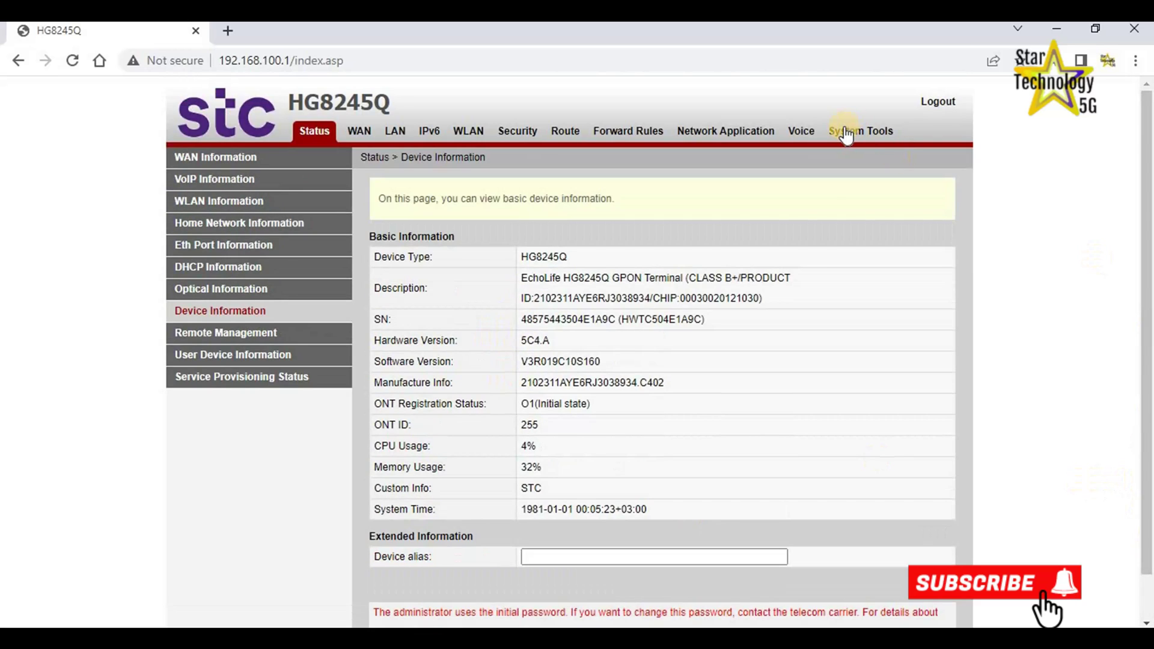
Open System Tools to show the device Restart page
{"action": "left_click", "coordinate": [846, 134]}
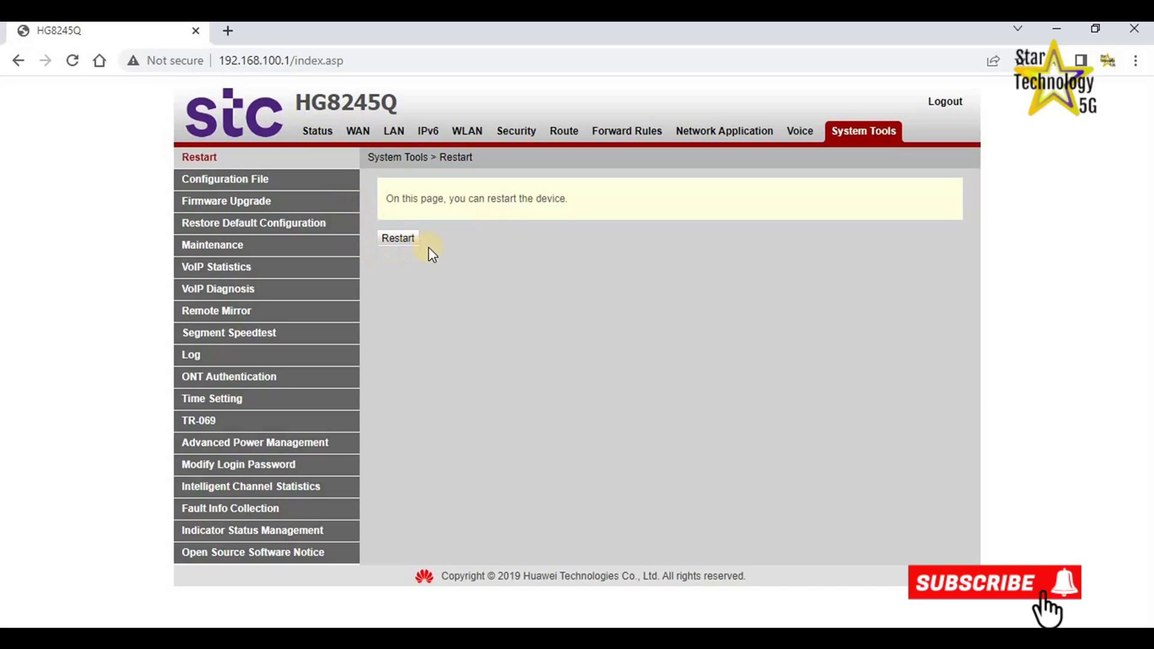
Go through Voice and Network Application > Home Sharing to Terminal Limit Configuration, keeping Limit Mode Off
{"action": "left_click", "coordinate": [801, 133]}
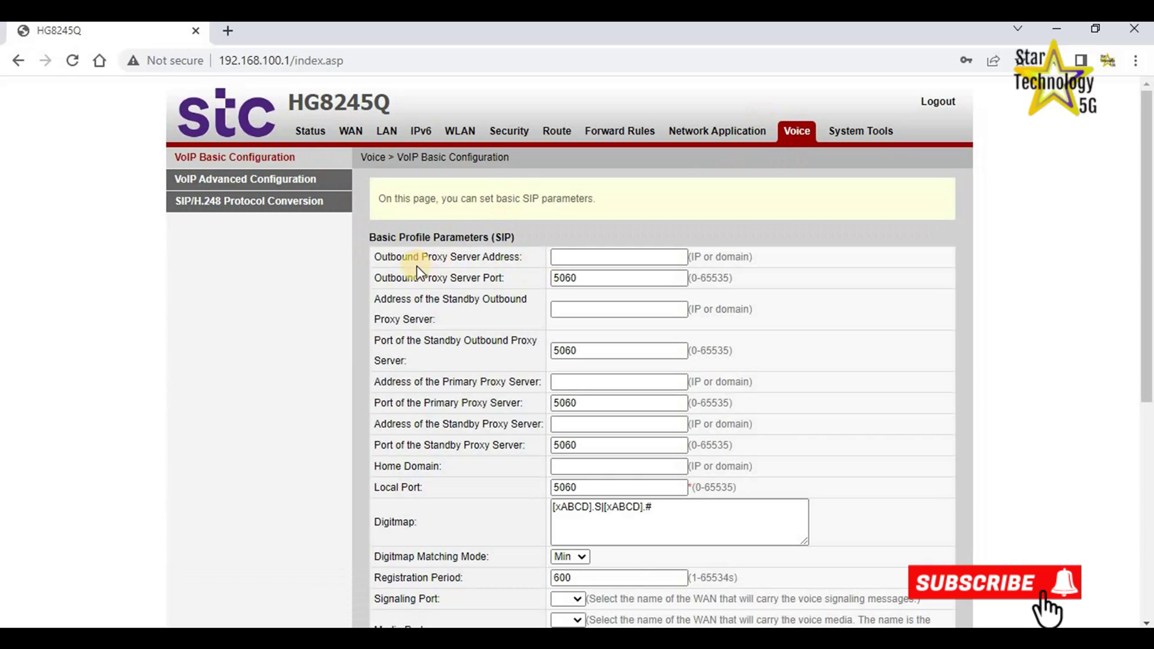
{"action": "mouse_move", "coordinate": [1150, 313]}
{"action": "left_mouse_down"}
{"action": "mouse_move", "coordinate": [1149, 529]}
{"action": "mouse_move", "coordinate": [1149, 313]}
{"action": "left_mouse_up"}
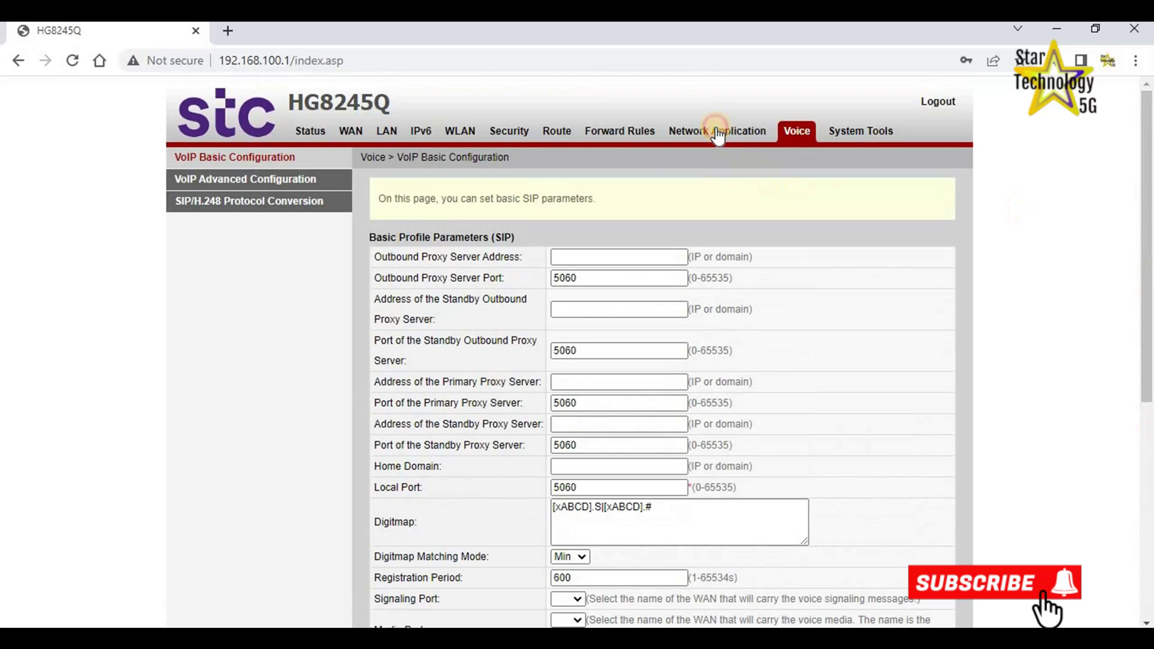
{"action": "left_click", "coordinate": [718, 137]}
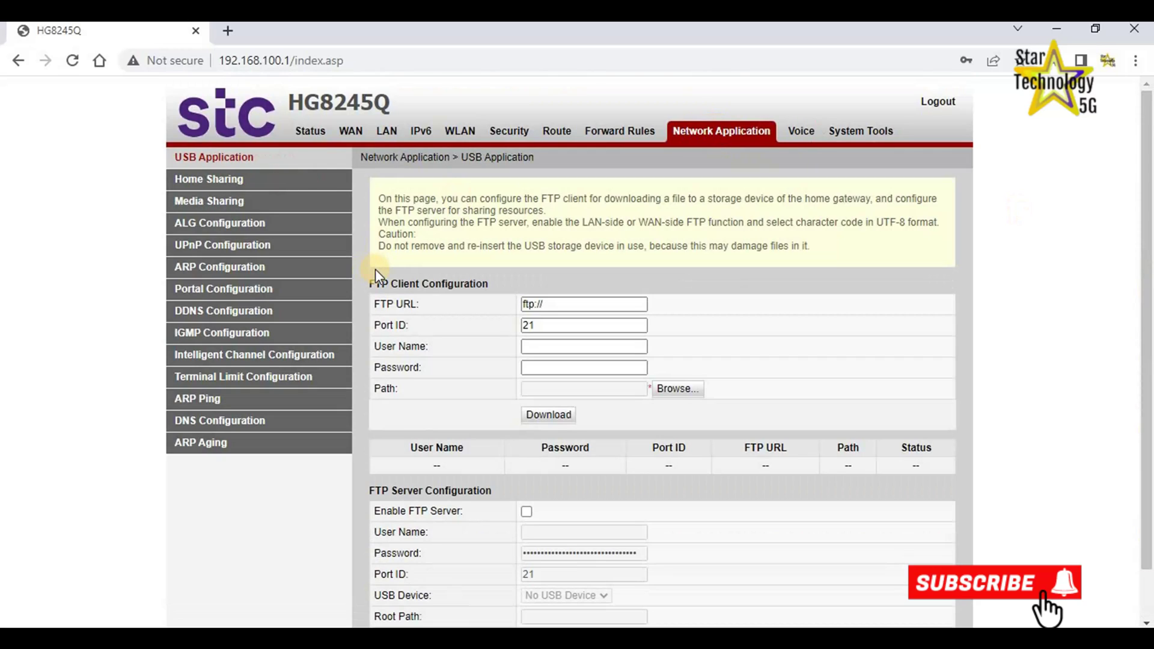
{"action": "left_click", "coordinate": [228, 181]}
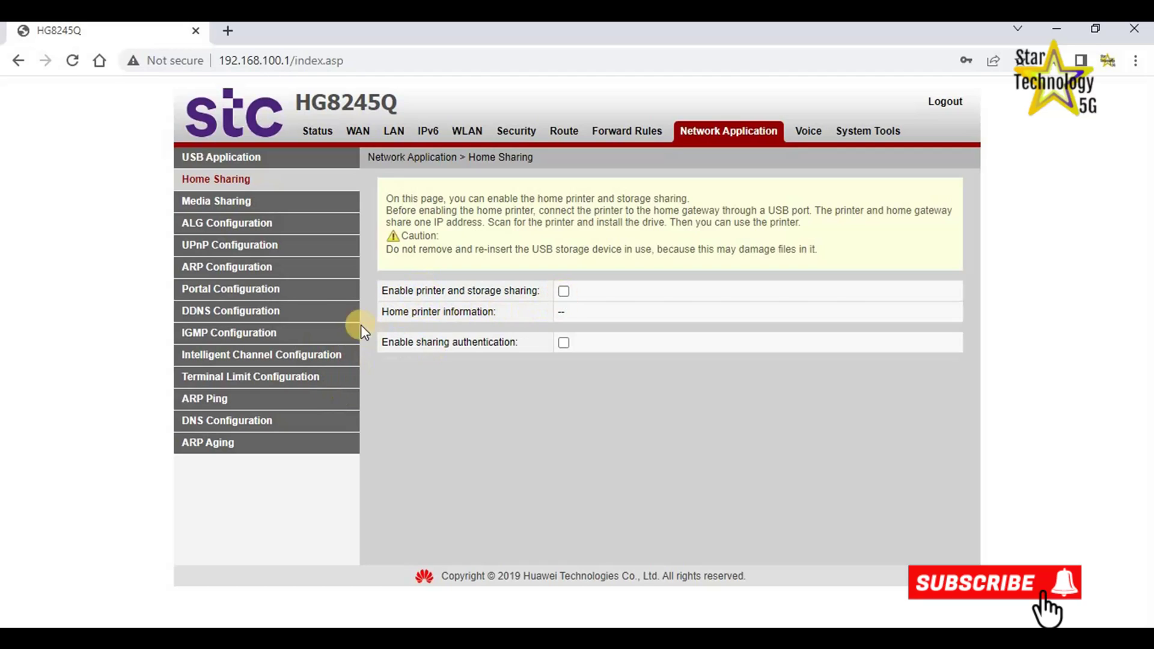
{"action": "left_click", "coordinate": [240, 377]}
{"action": "left_click", "coordinate": [623, 252]}
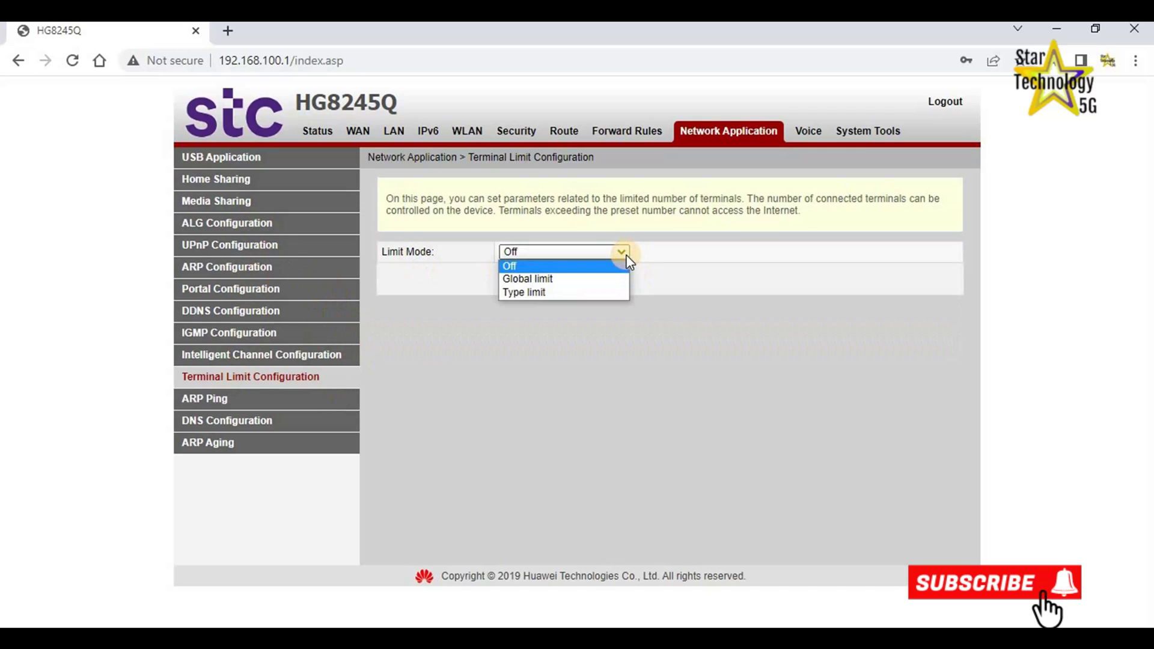
{"action": "left_click", "coordinate": [628, 263]}
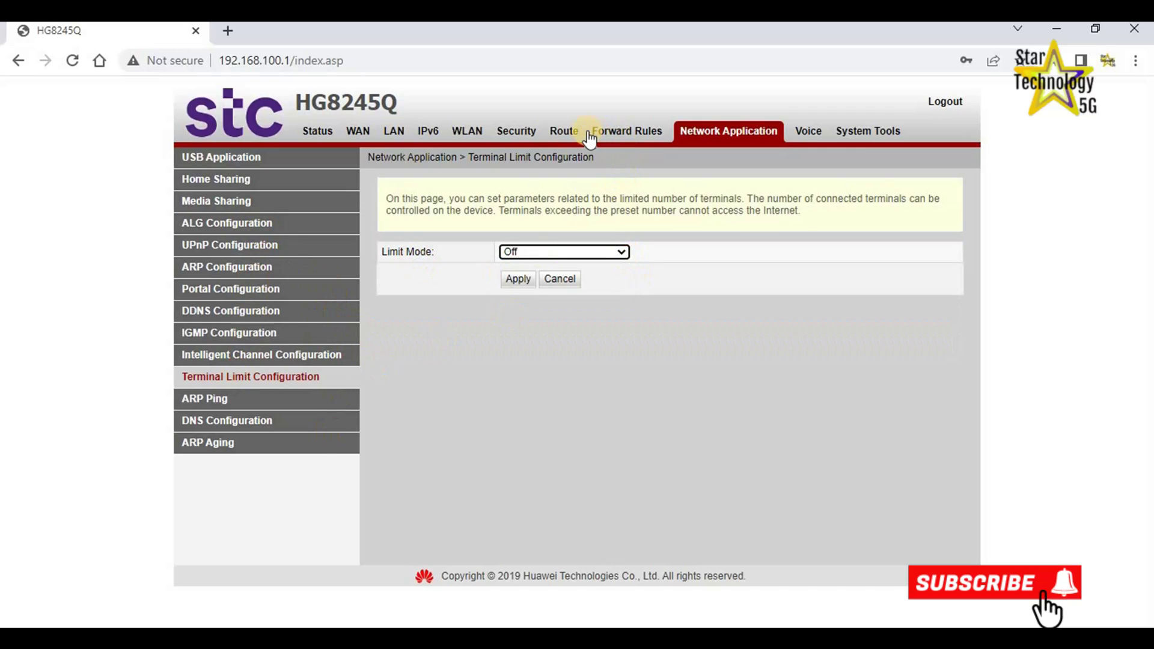
Review the default-route WAN choices on the Route page, keeping 1_INTERNET_R_VID_100
{"action": "left_click", "coordinate": [565, 134]}
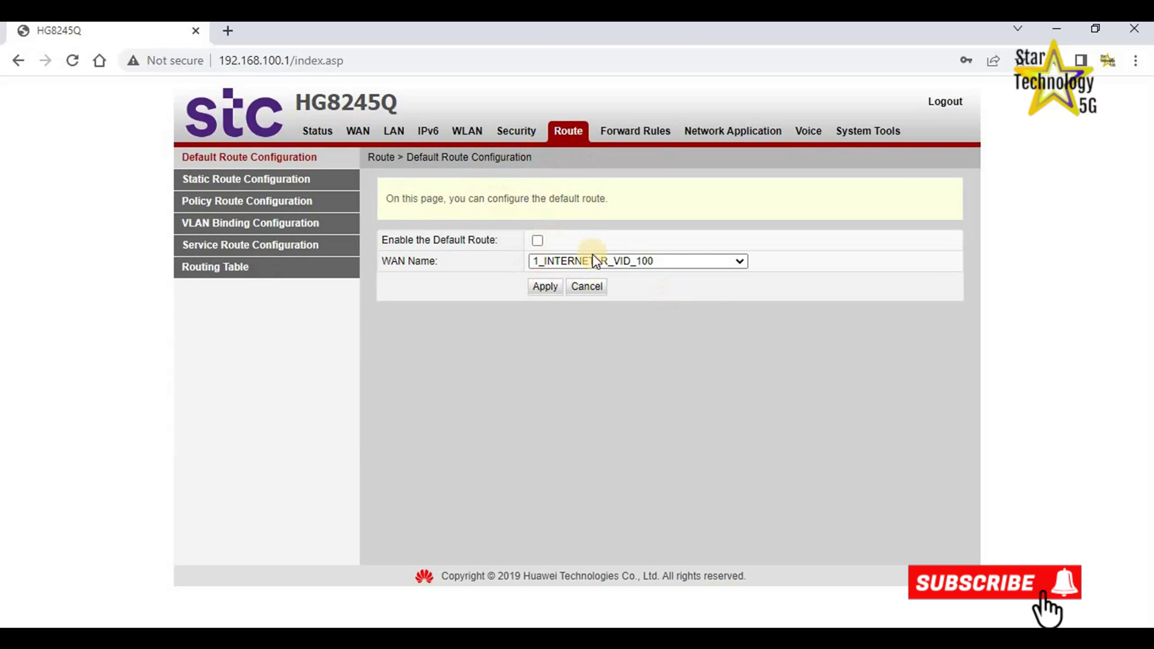
{"action": "left_click", "coordinate": [743, 267]}
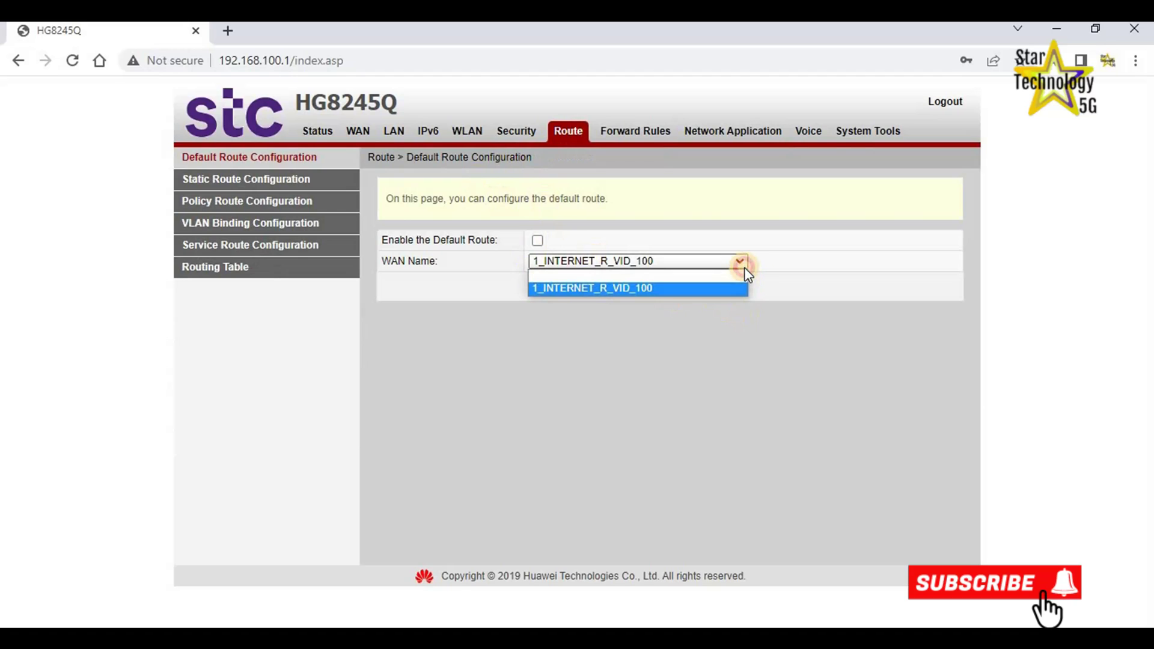
{"action": "left_click", "coordinate": [744, 269]}
Review the Security page's firewall levels, keeping User-defined
{"action": "left_click", "coordinate": [526, 134]}
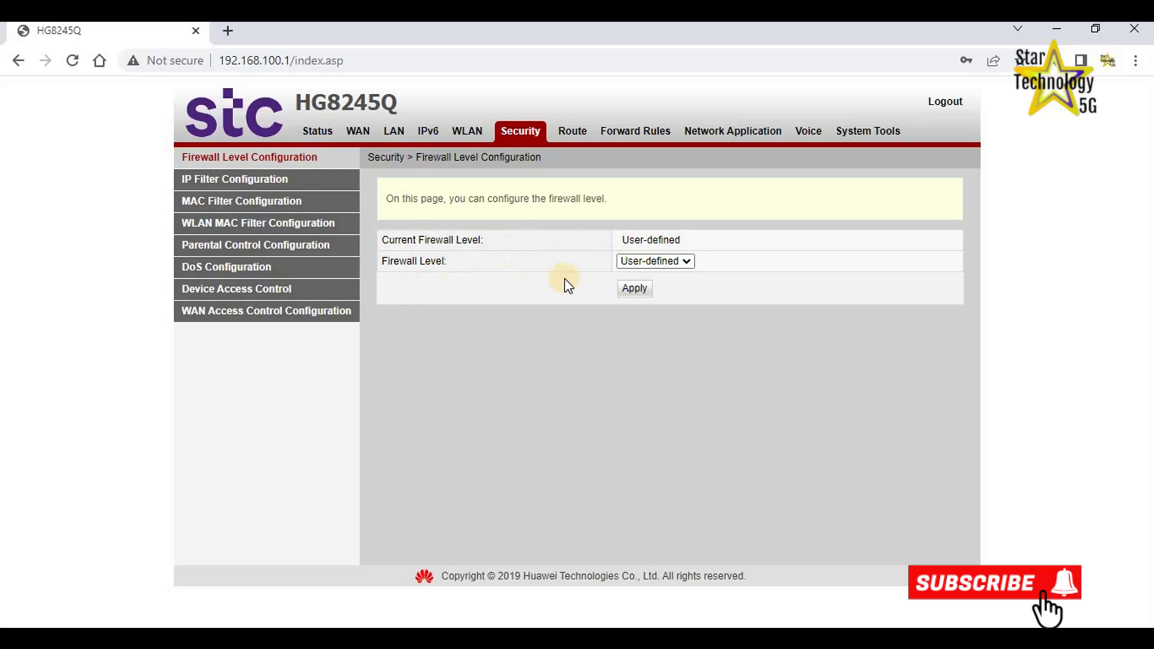
{"action": "left_click", "coordinate": [686, 261]}
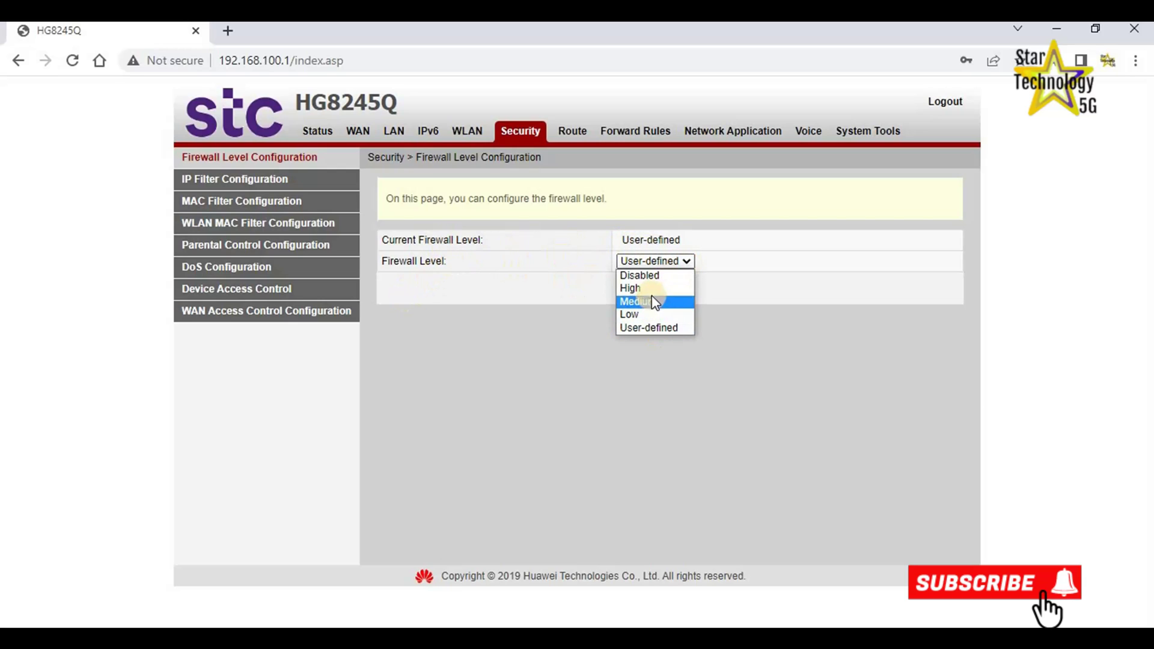
{"action": "left_click", "coordinate": [641, 328]}
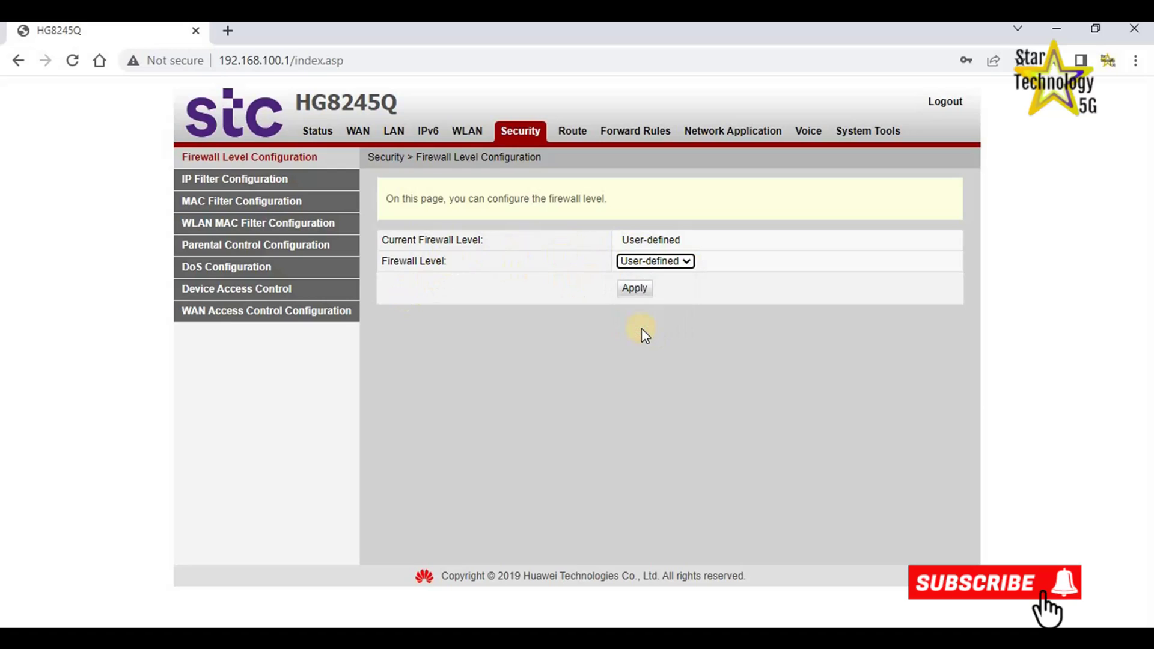
Apply the 2.4G settings with SSID STC_WiFi_1A9C and WPA/WPA2 PreSharedKey unchanged
{"action": "left_click", "coordinate": [469, 134]}
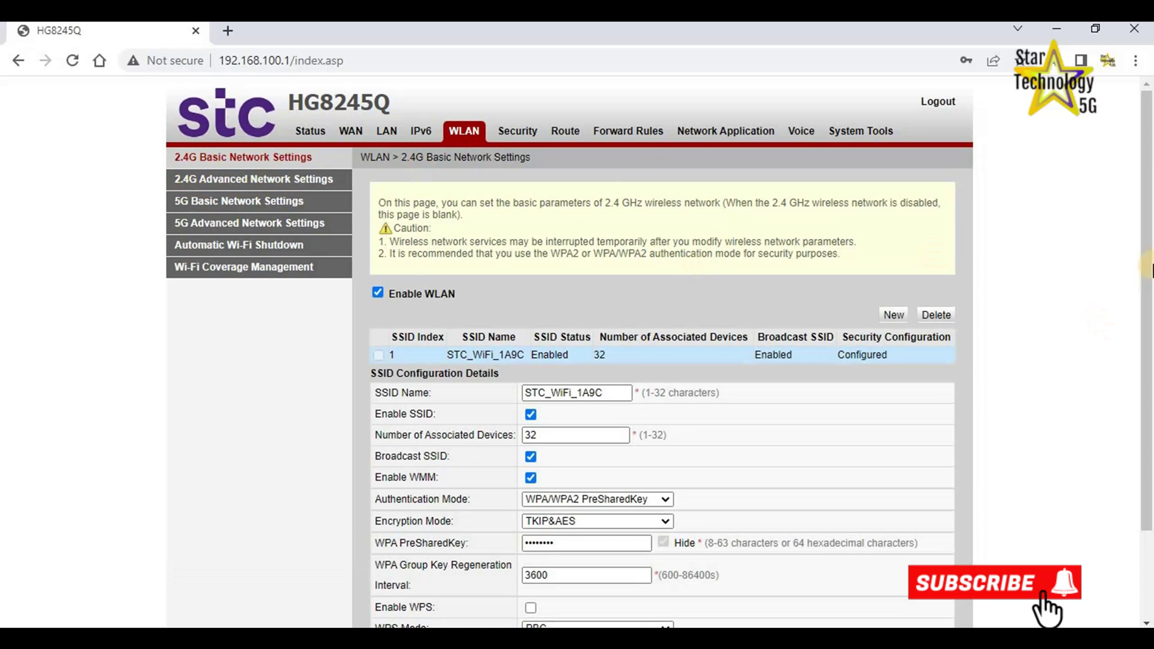
{"action": "left_click_drag", "start_coordinate": [1148, 268], "coordinate": [1148, 356]}
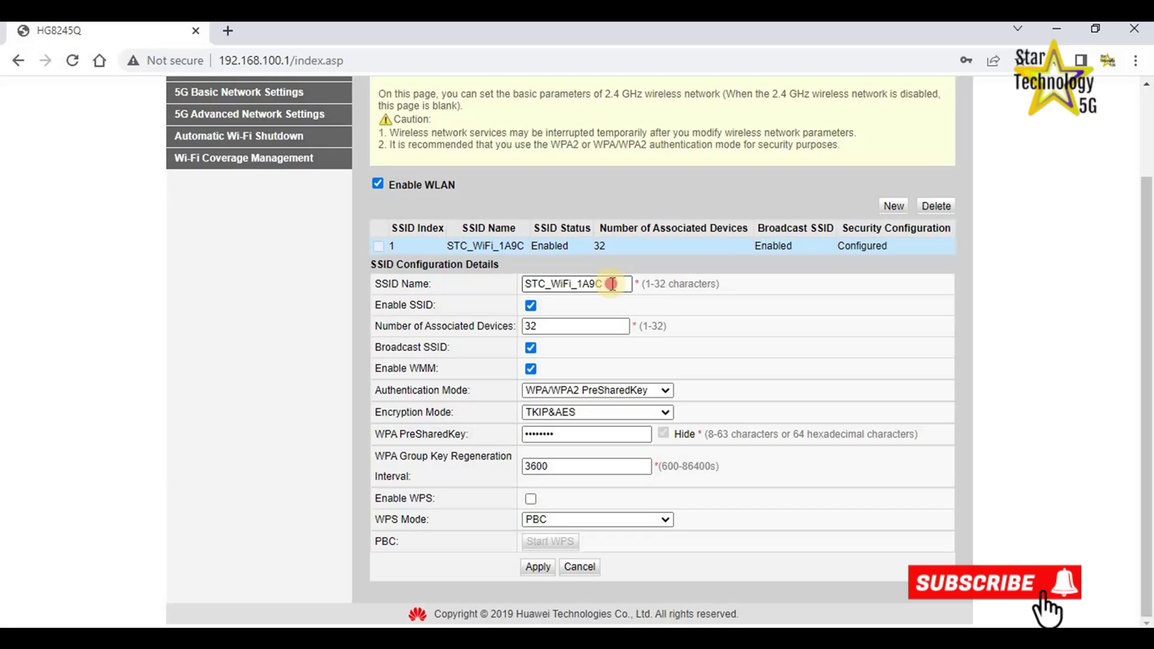
{"action": "left_click", "coordinate": [611, 283]}
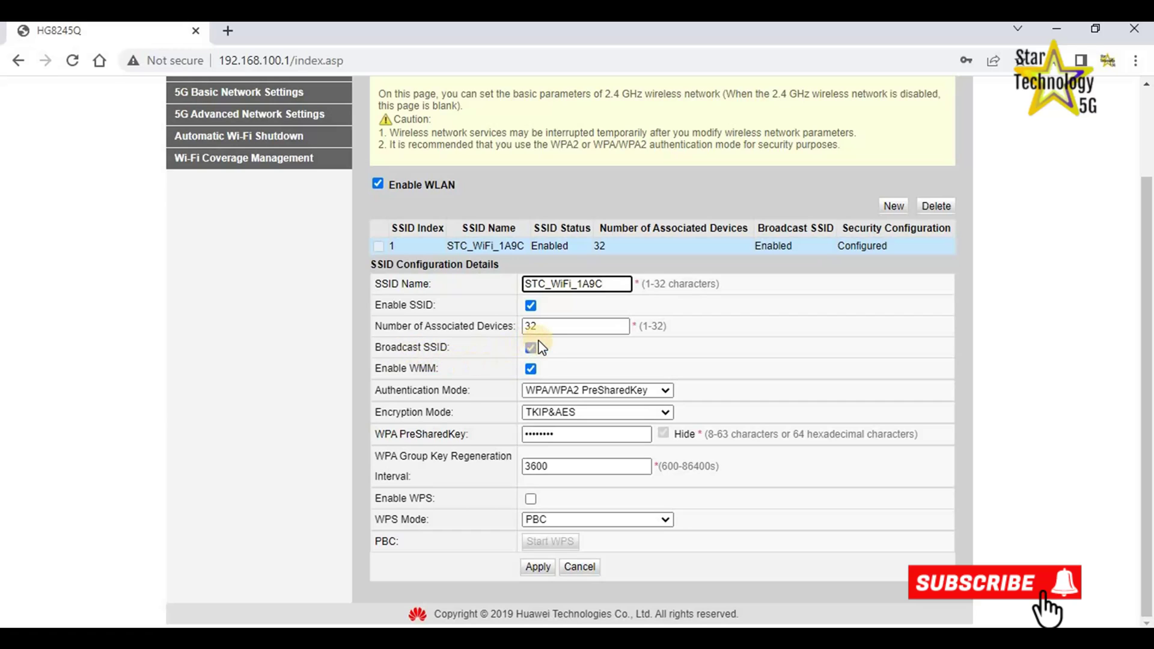
{"action": "left_click", "coordinate": [664, 391]}
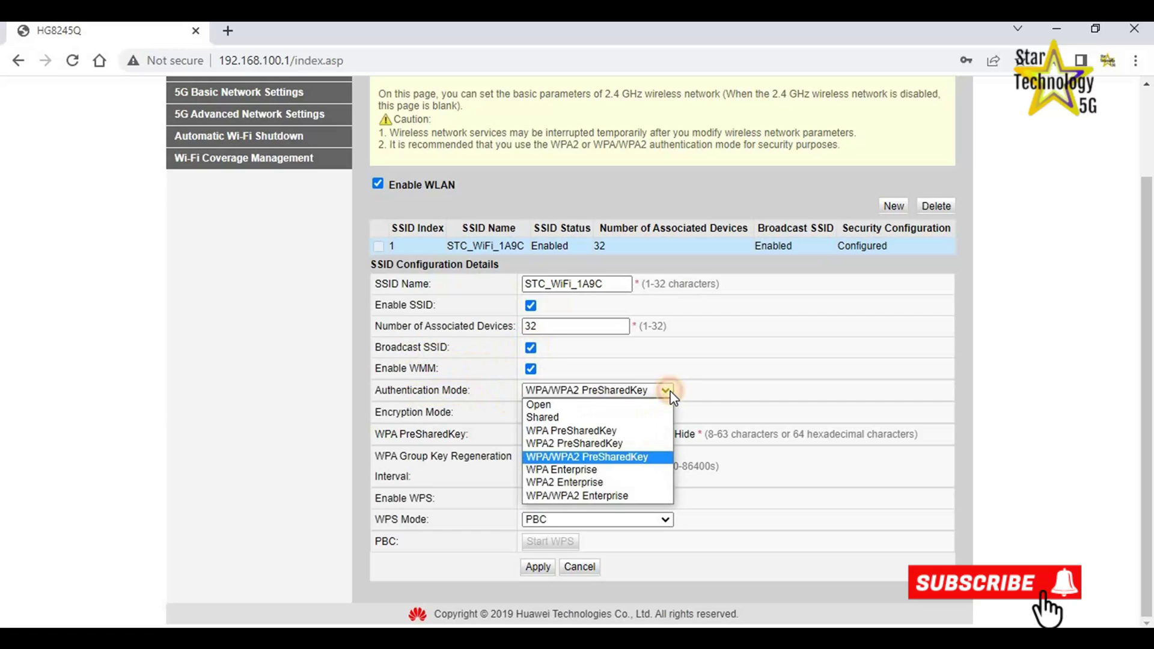
{"action": "left_click", "coordinate": [614, 459]}
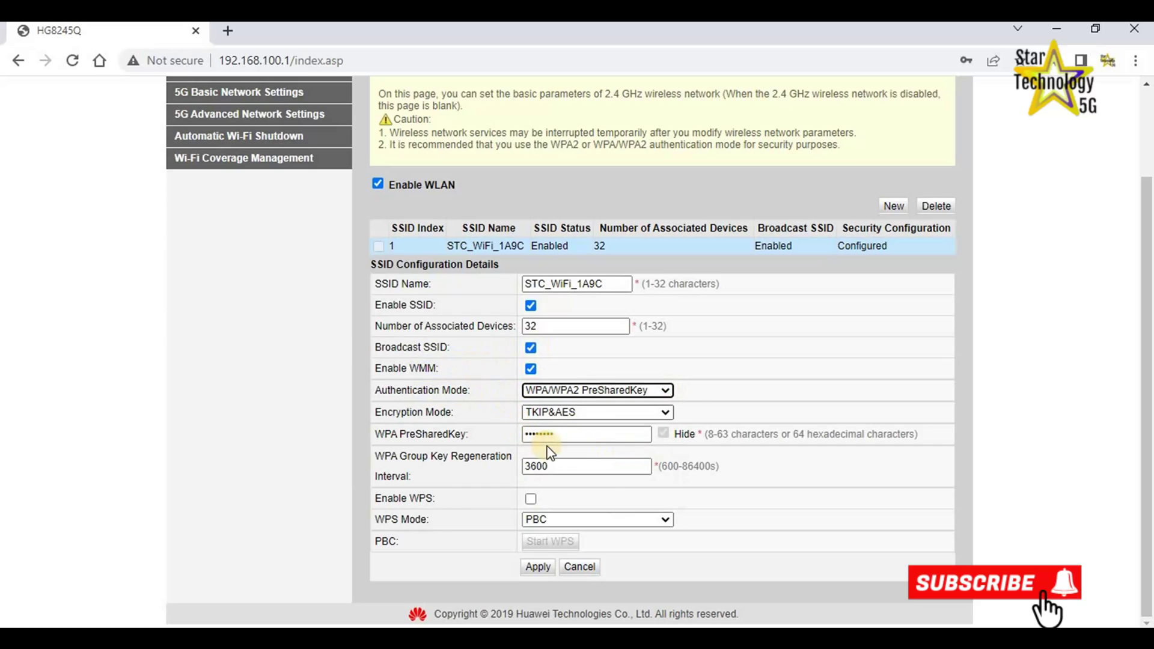
{"action": "left_click", "coordinate": [584, 434]}
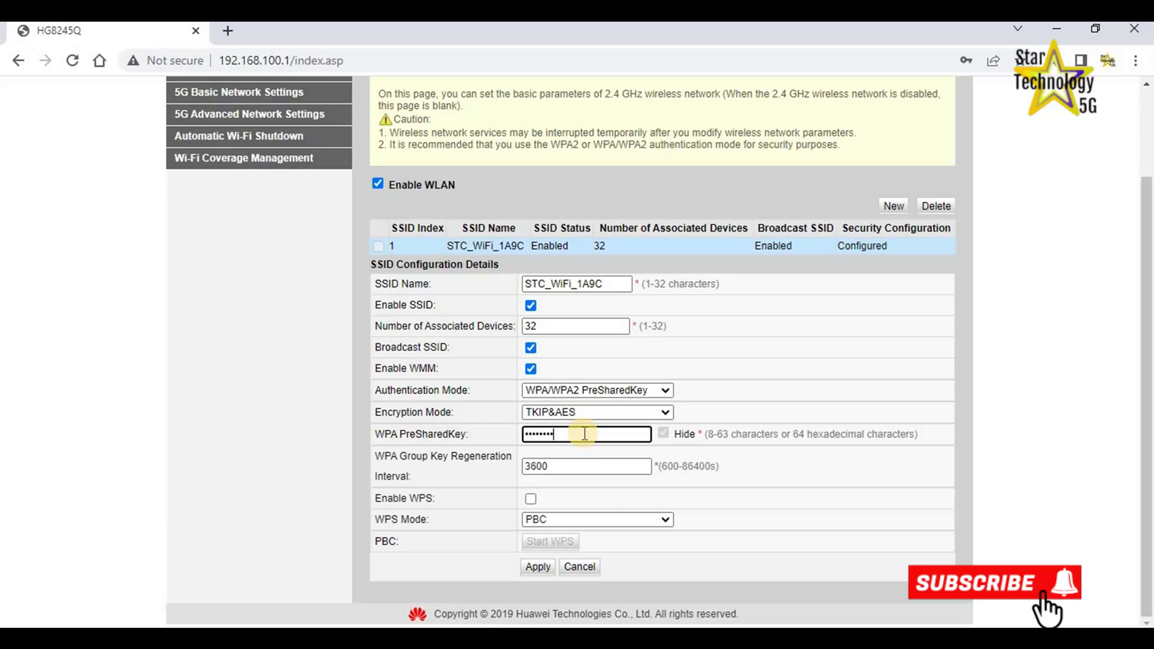
{"action": "left_click_drag", "start_coordinate": [584, 433], "coordinate": [521, 436]}
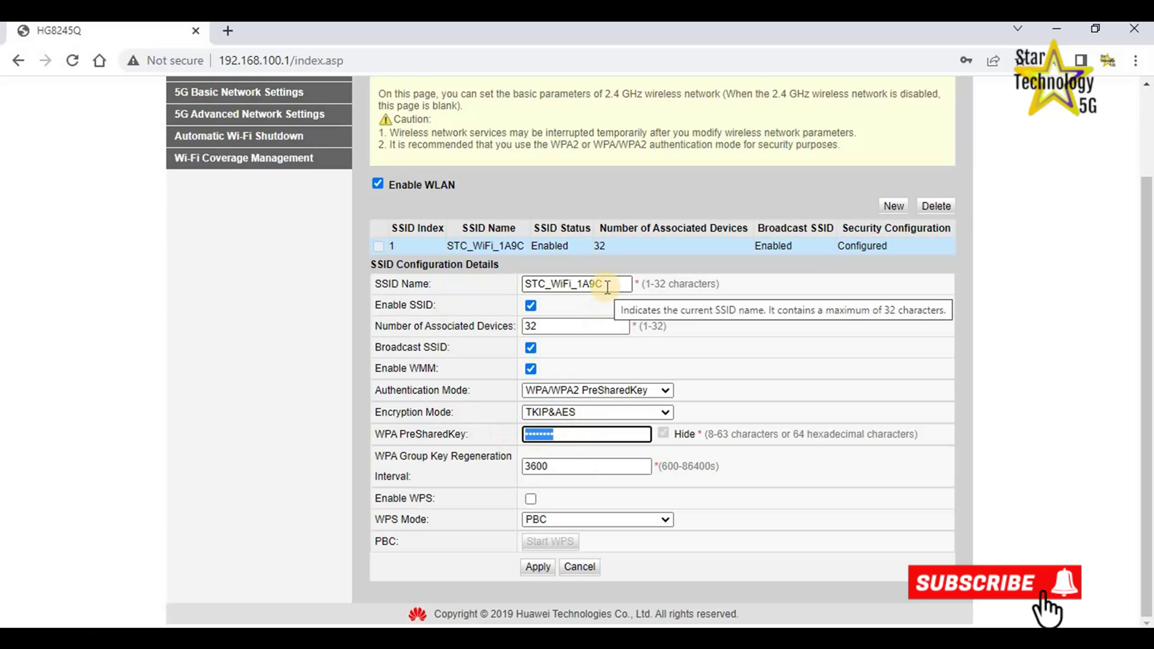
{"action": "mouse_move", "coordinate": [607, 288]}
{"action": "left_mouse_down"}
{"action": "mouse_move", "coordinate": [524, 287]}
{"action": "mouse_move", "coordinate": [607, 294]}
{"action": "left_mouse_up"}
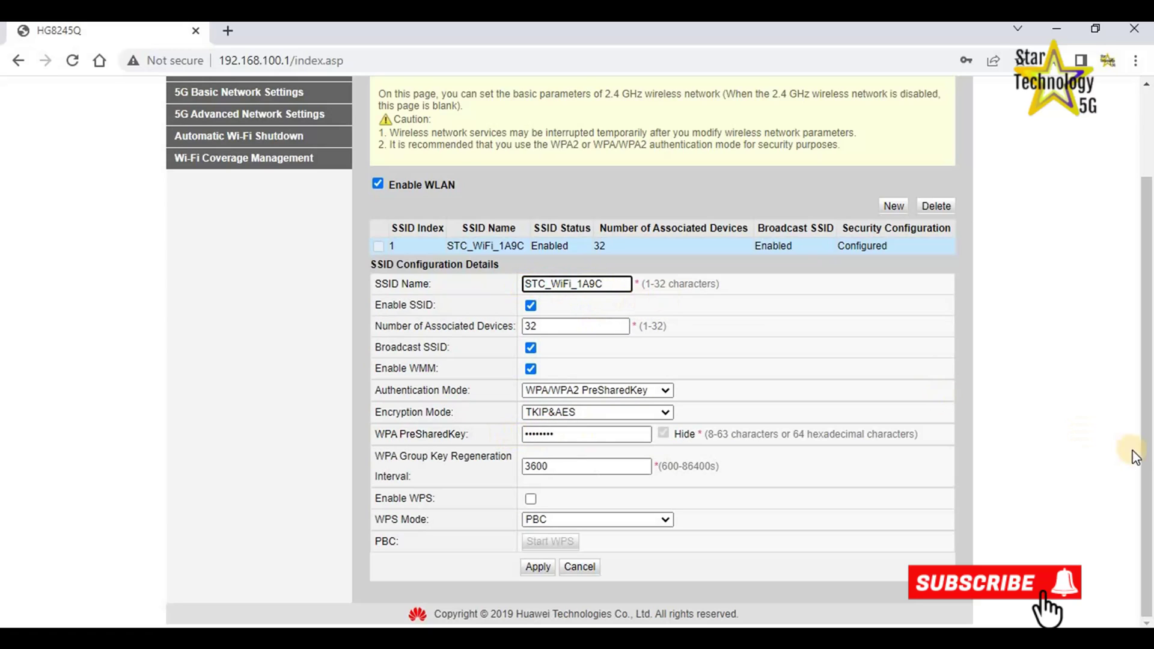
{"action": "left_click", "coordinate": [537, 567]}
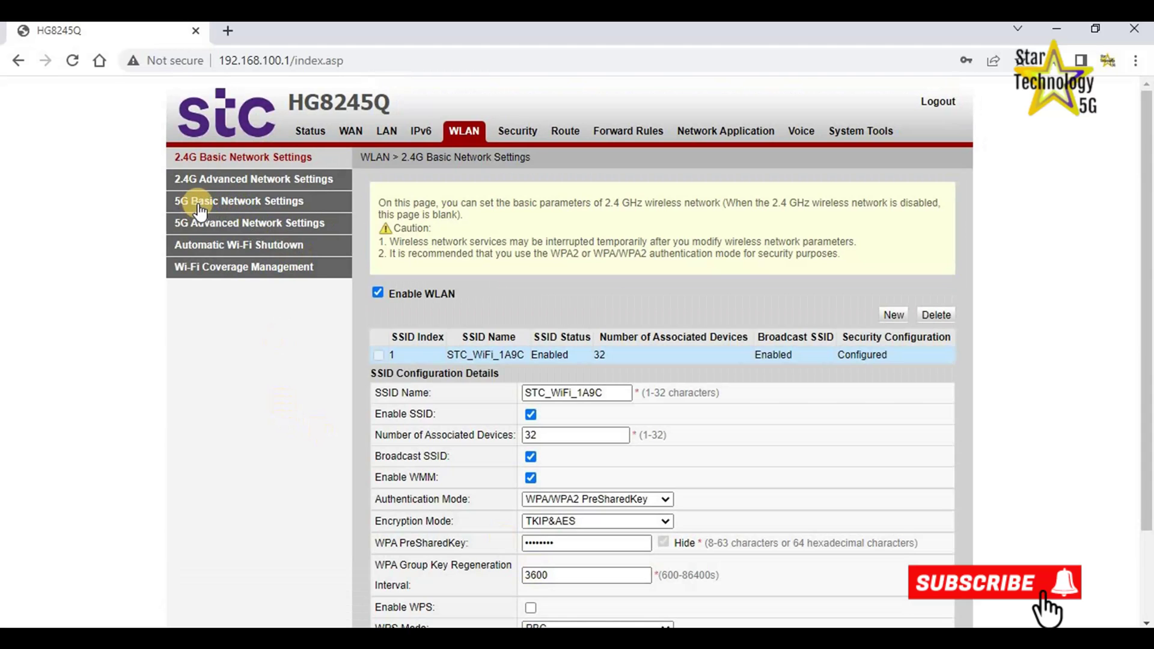
Open the 5 GHz basic settings for STC_WiFi_1A9C_AC and place the cursor in its WPA PreSharedKey field
{"action": "left_click", "coordinate": [234, 211]}
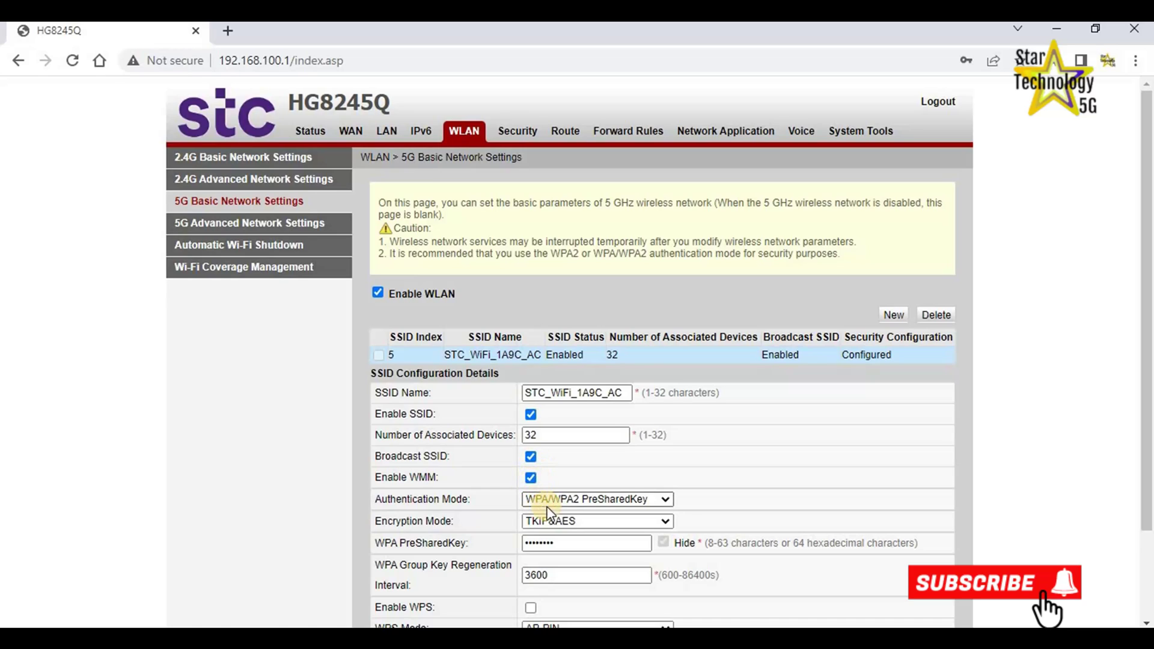
{"action": "left_click", "coordinate": [600, 543]}
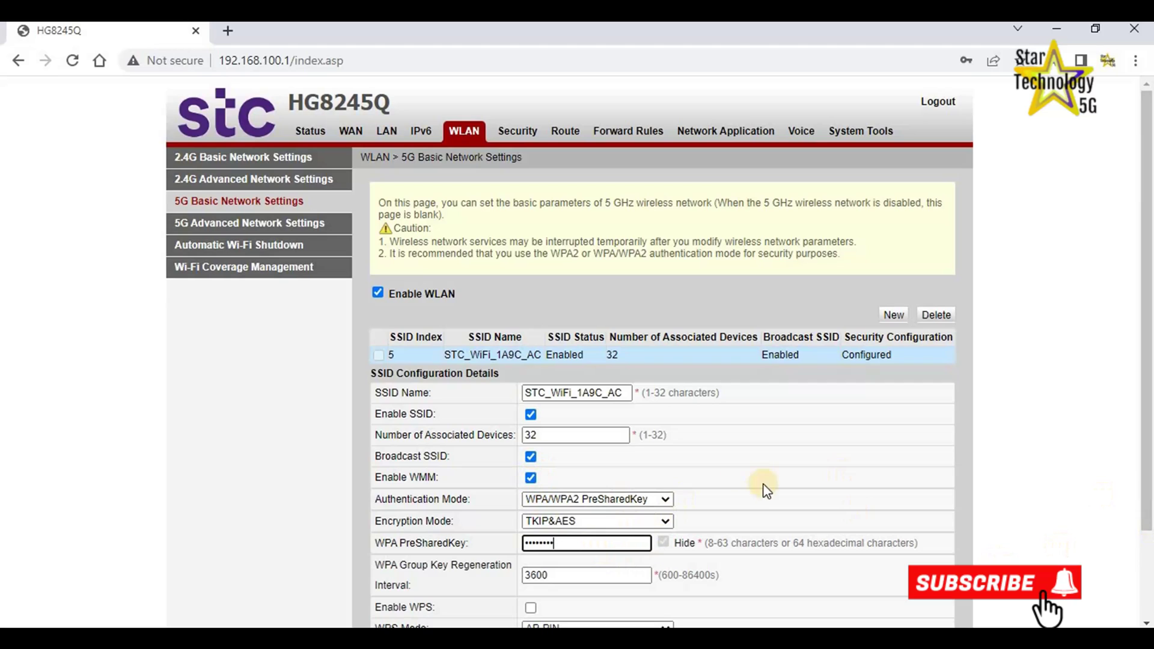
Apply the 5 GHz advanced settings with regulatory domain Saudi Arabia and channel width Auto 20/40/80 MHz
{"action": "left_click", "coordinate": [271, 226]}
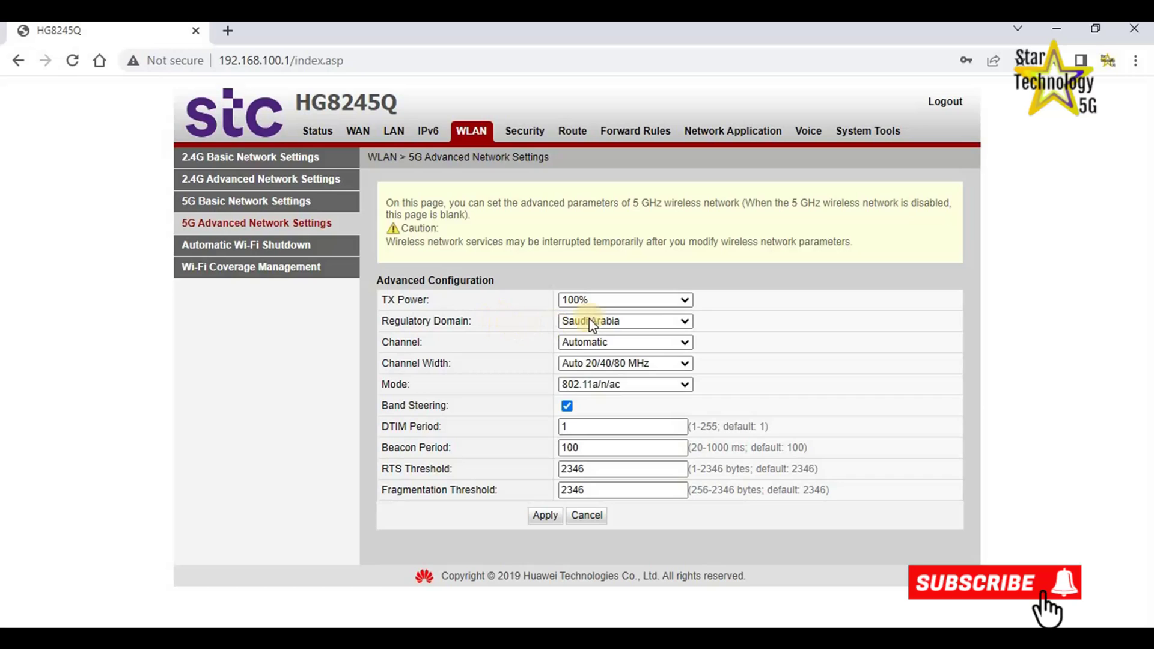
{"action": "left_click", "coordinate": [685, 321]}
{"action": "left_click", "coordinate": [670, 376]}
{"action": "left_click", "coordinate": [685, 322]}
{"action": "left_click_drag", "start_coordinate": [691, 449], "coordinate": [691, 511]}
{"action": "left_click", "coordinate": [654, 510]}
{"action": "left_click", "coordinate": [690, 362]}
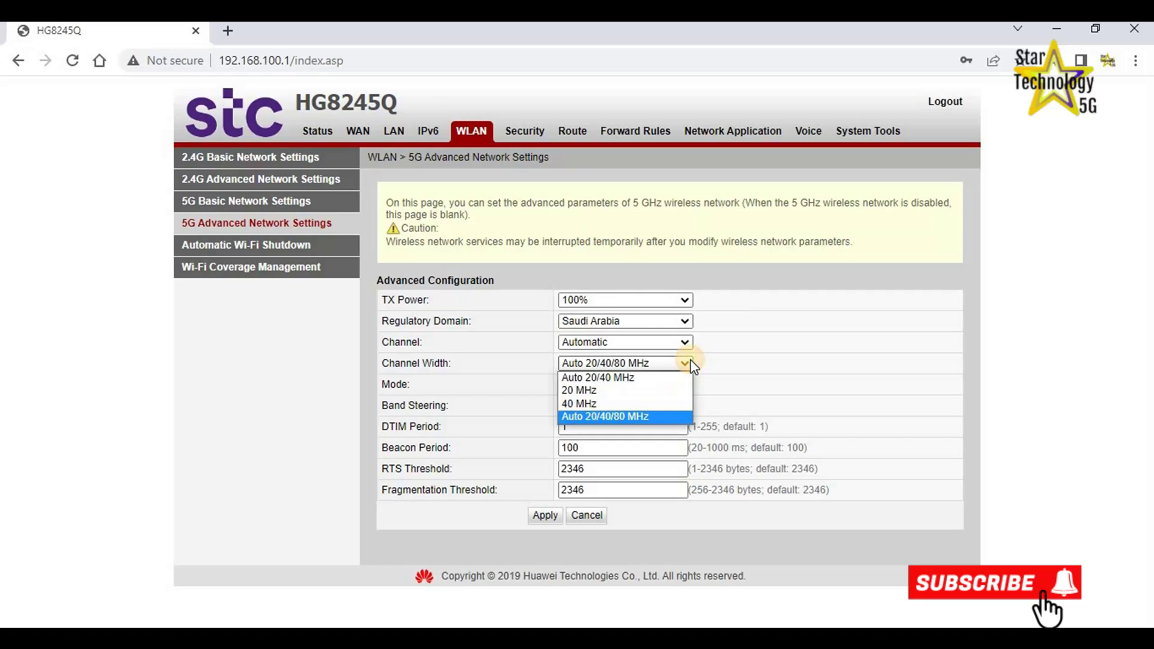
{"action": "left_click", "coordinate": [604, 416]}
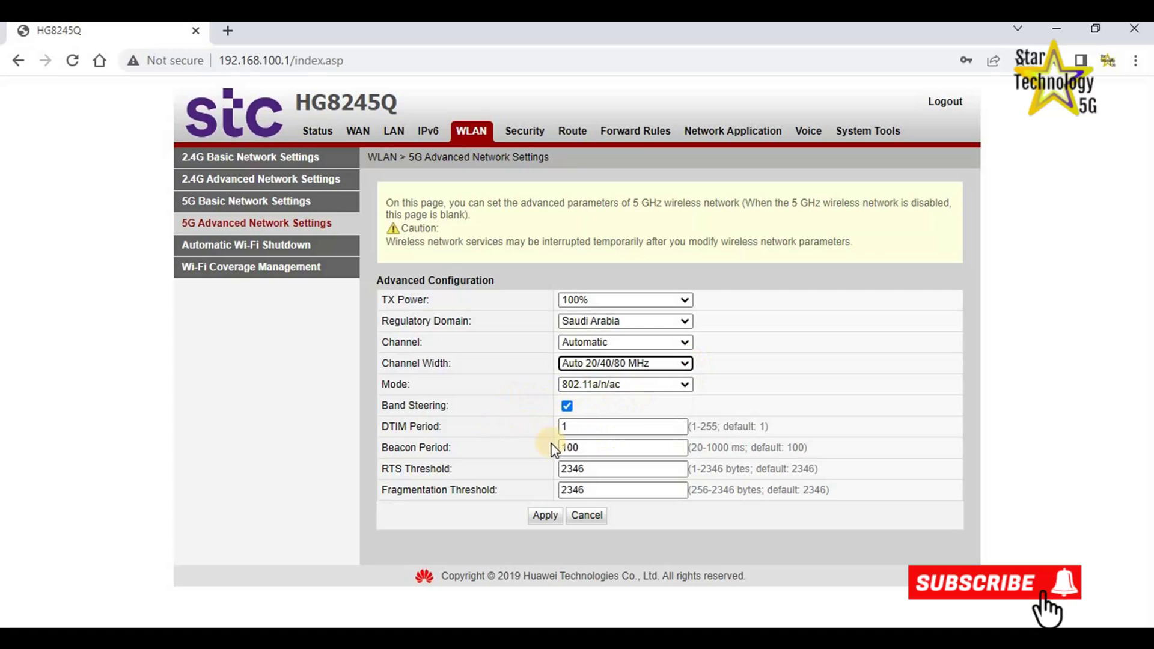
{"action": "left_click", "coordinate": [542, 515]}
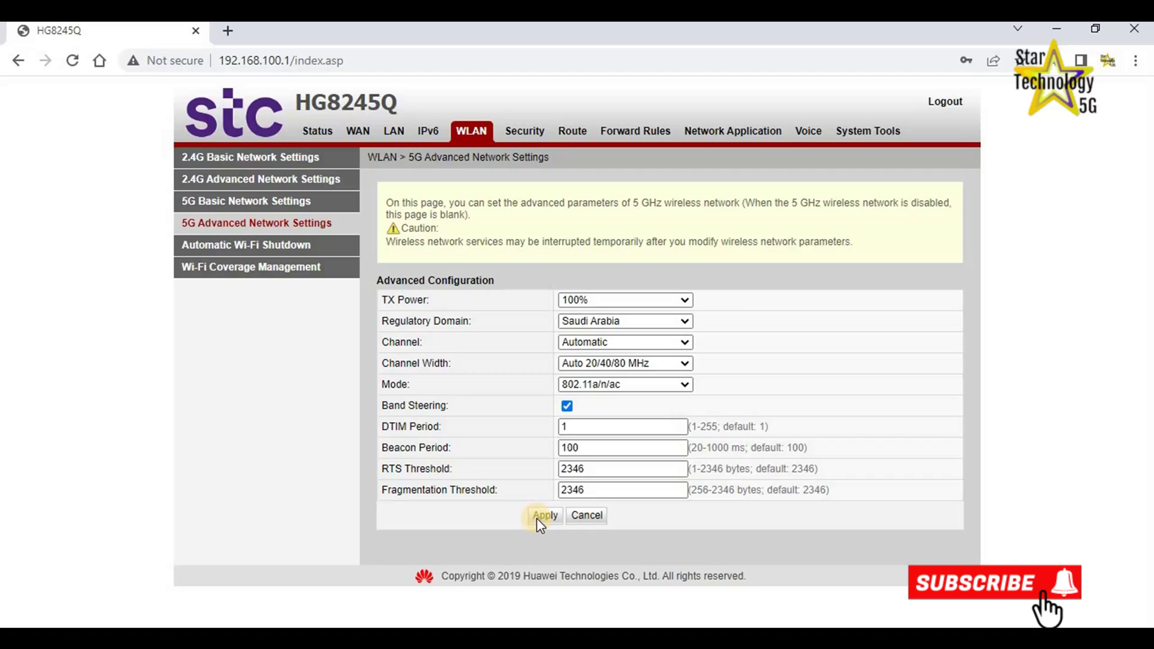
{"action": "left_click", "coordinate": [240, 273]}
Enable Automatic Wi-Fi Shutdown to preview its schedule, then disable it again
{"action": "left_click", "coordinate": [241, 253]}
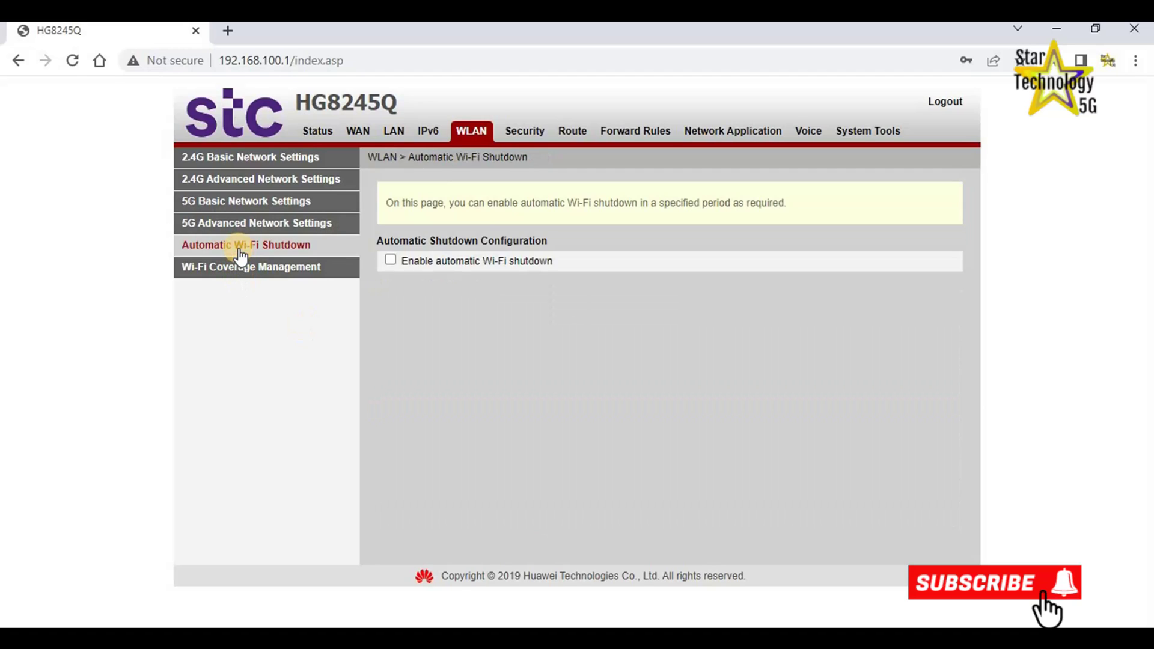
{"action": "left_click", "coordinate": [390, 260]}
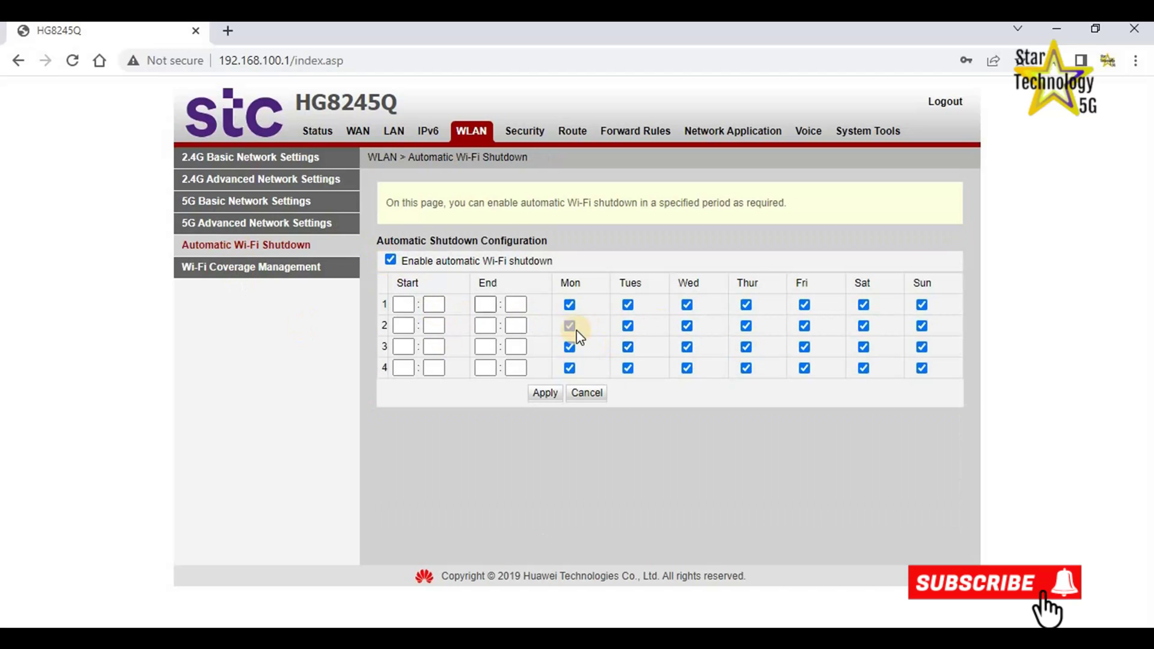
{"action": "left_click", "coordinate": [391, 260]}
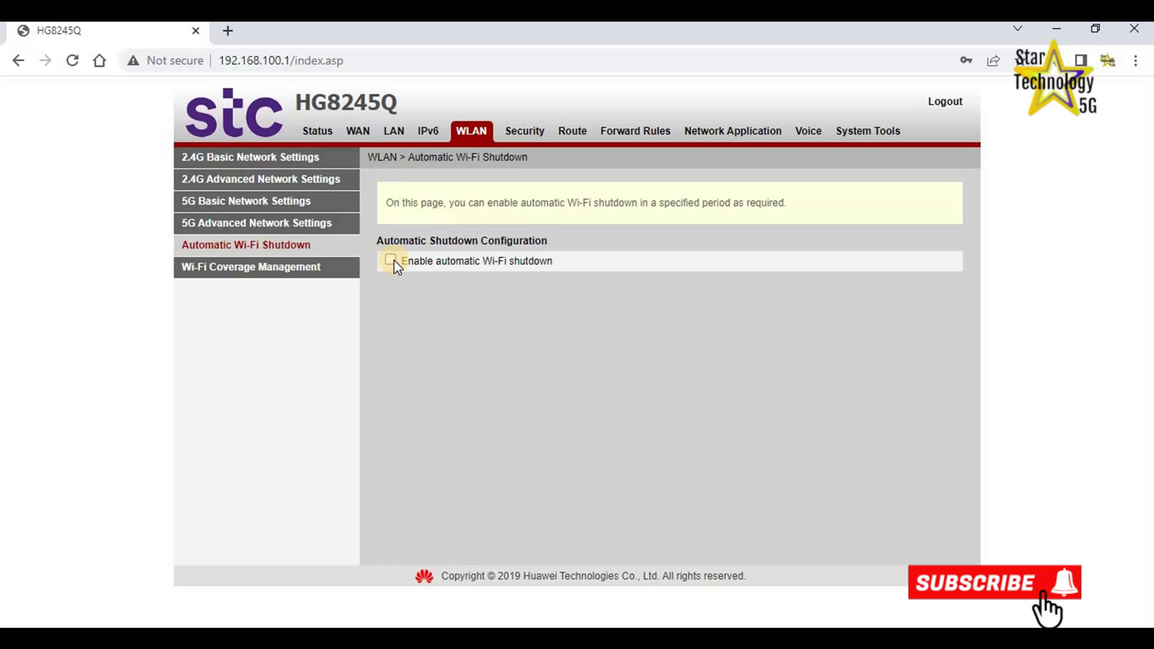
Review Wi-Fi Coverage Management's synced SSIDs, STC_WiFi_1A9C and STC_WiFi_1A9C_AC
{"action": "left_click", "coordinate": [240, 270]}
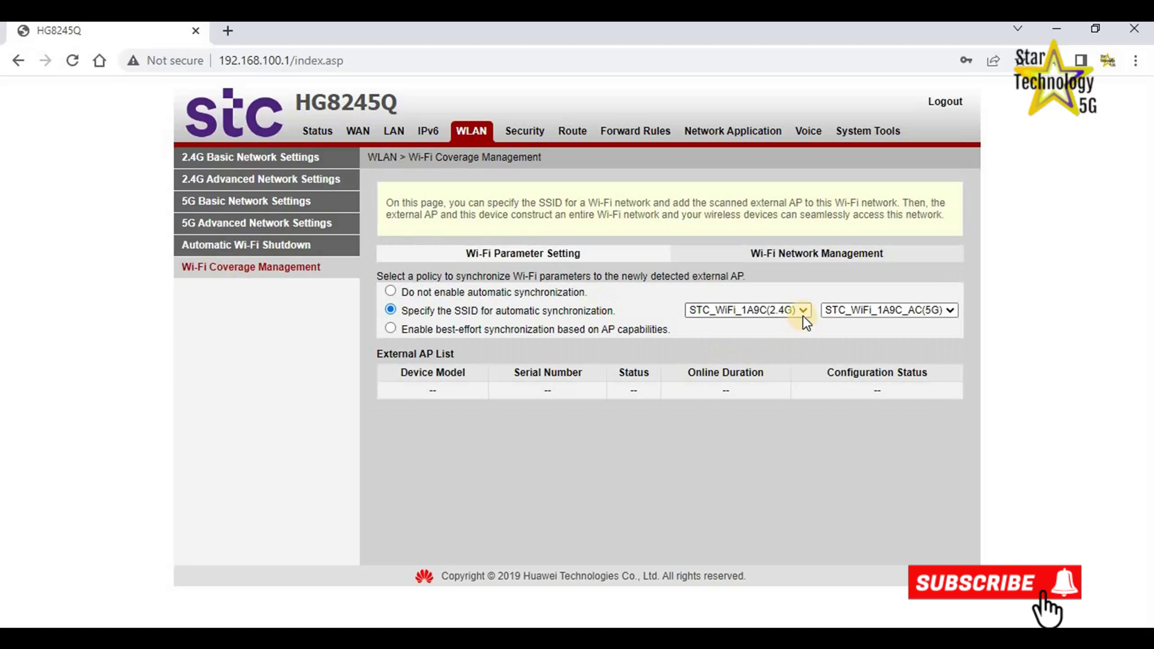
{"action": "left_click", "coordinate": [803, 310]}
{"action": "left_click", "coordinate": [803, 310]}
{"action": "left_click", "coordinate": [956, 310]}
{"action": "left_click", "coordinate": [956, 310]}
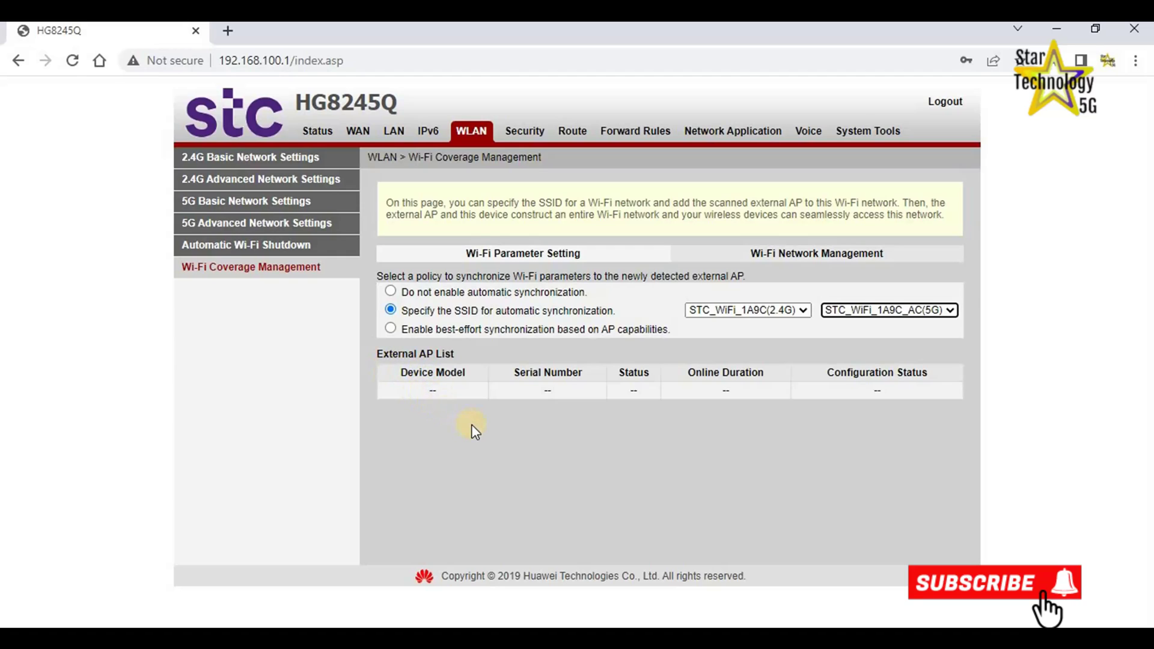
Review the IPv6 default route WAN choice and the IPv6 static route settings
{"action": "left_click", "coordinate": [426, 132]}
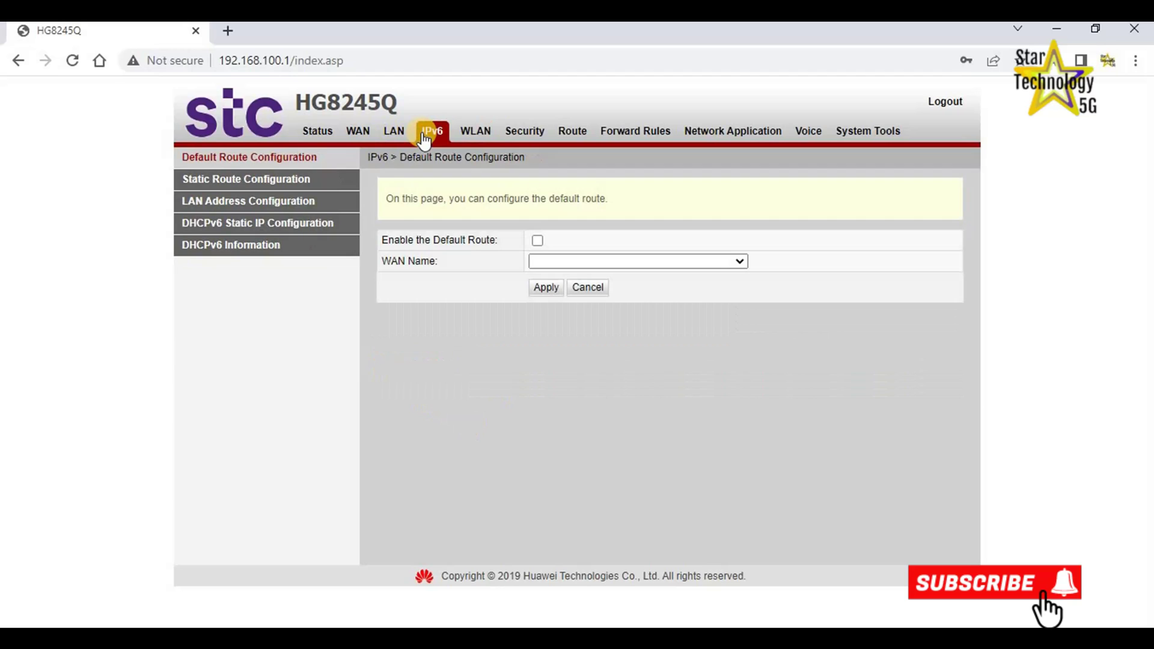
{"action": "left_click", "coordinate": [739, 262]}
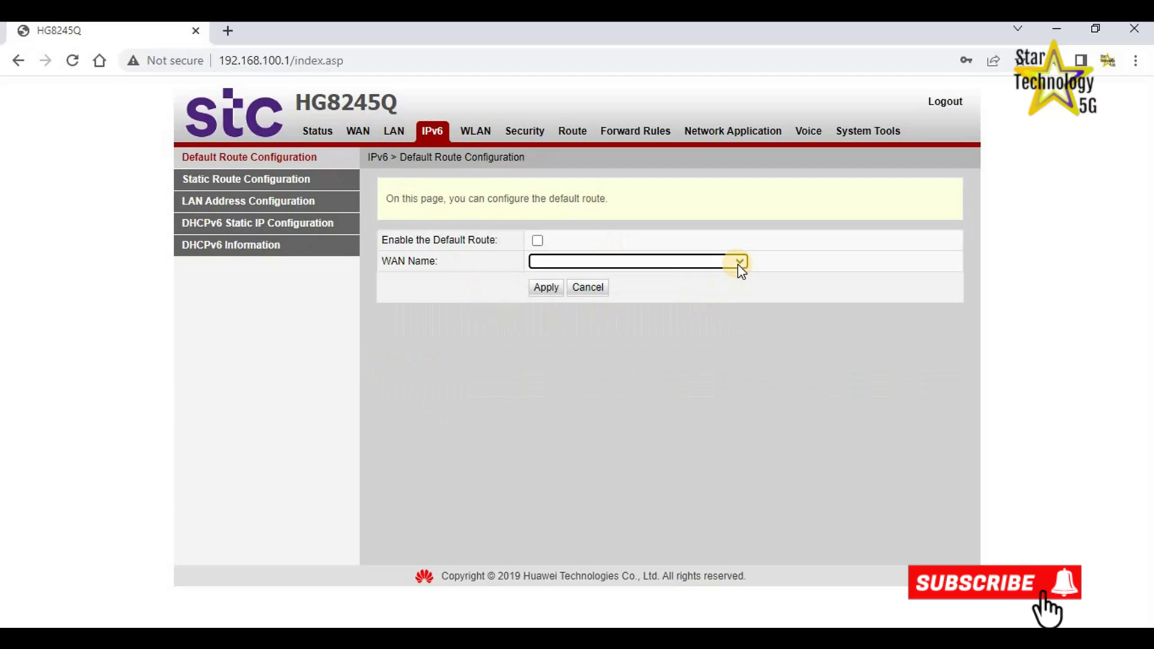
{"action": "double_click", "coordinate": [262, 181]}
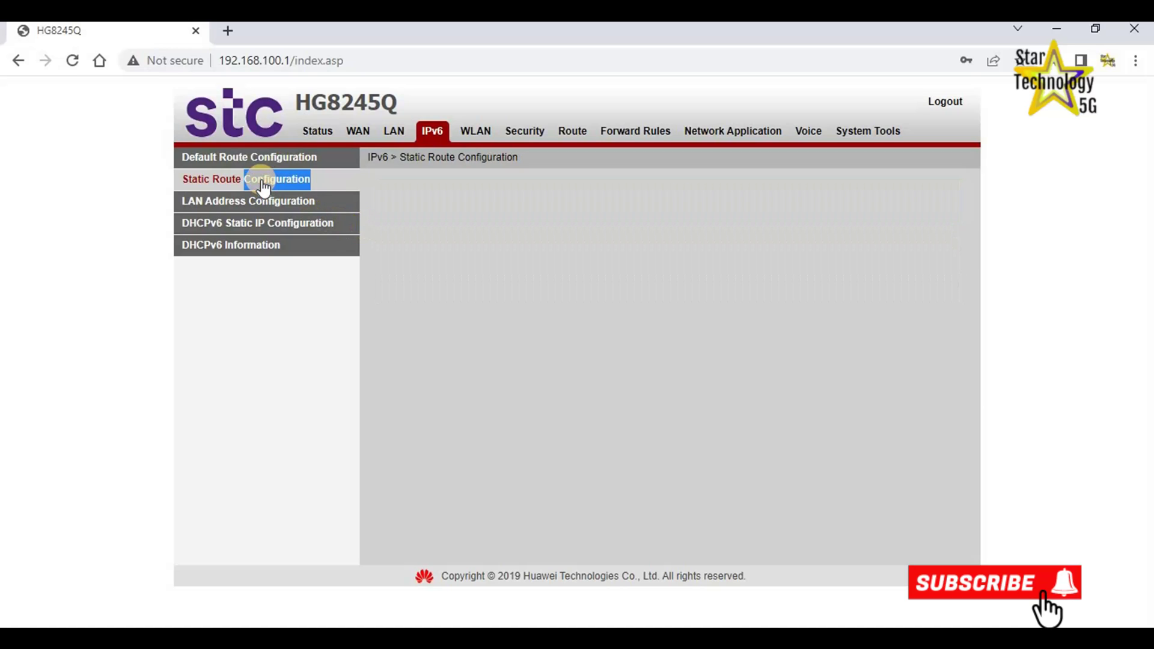
Review IPv6 LAN Address Configuration, including the fe80::1 address, prefixes and DNS settings
{"action": "left_click", "coordinate": [216, 202]}
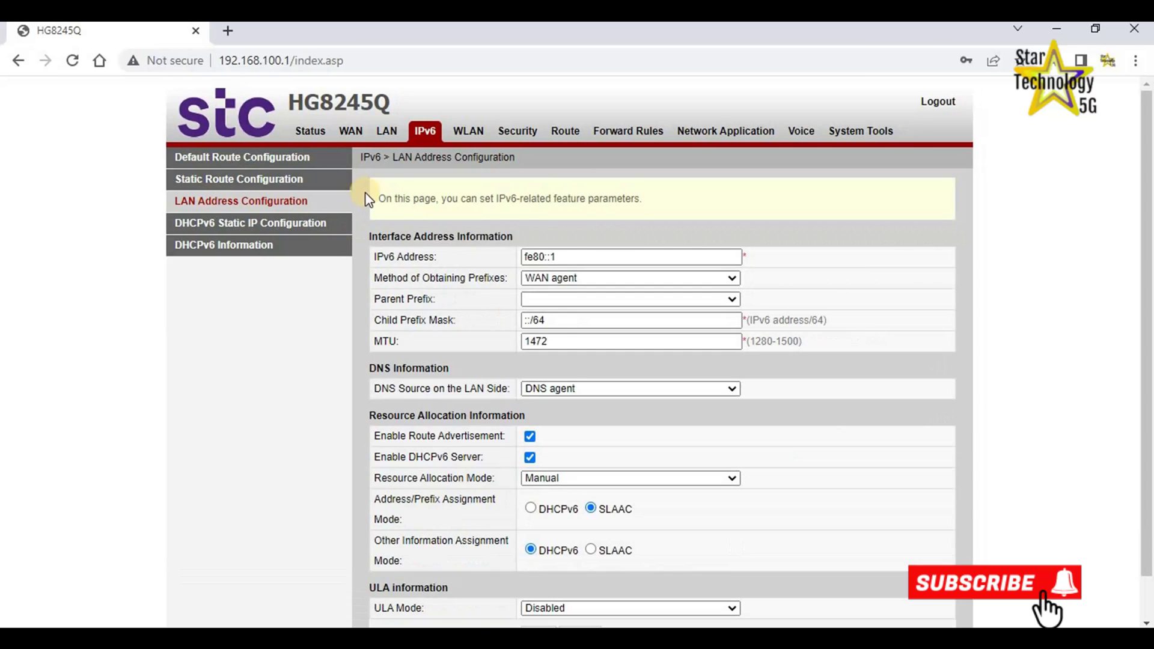
{"action": "left_click", "coordinate": [546, 259]}
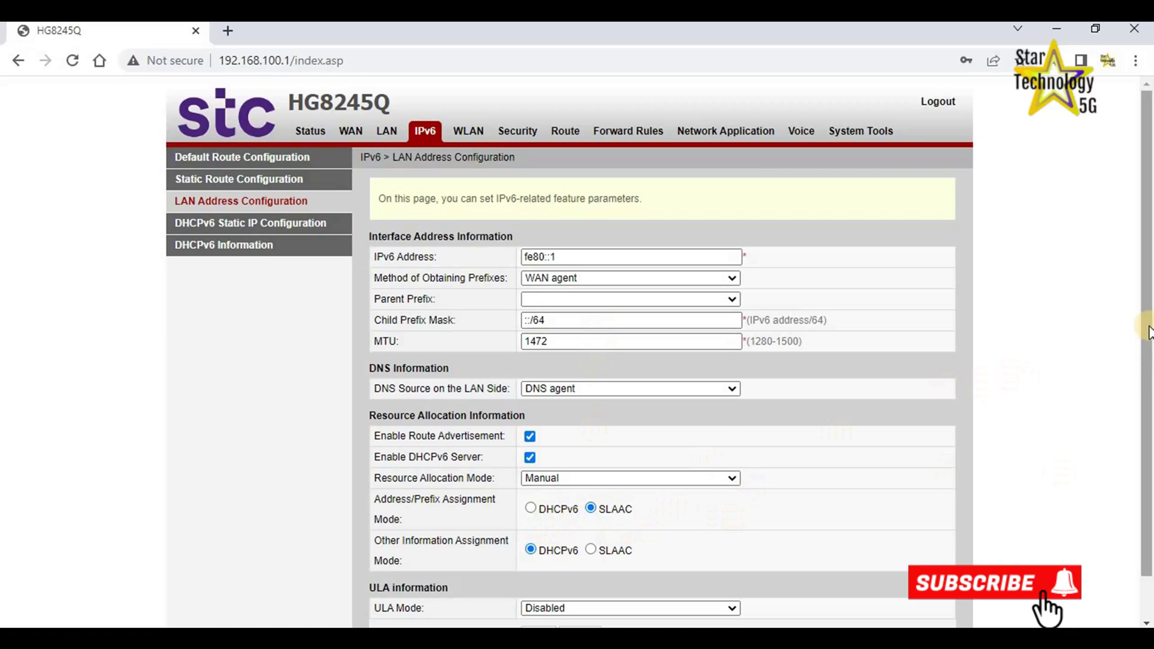
{"action": "left_click_drag", "start_coordinate": [1146, 328], "coordinate": [1149, 508]}
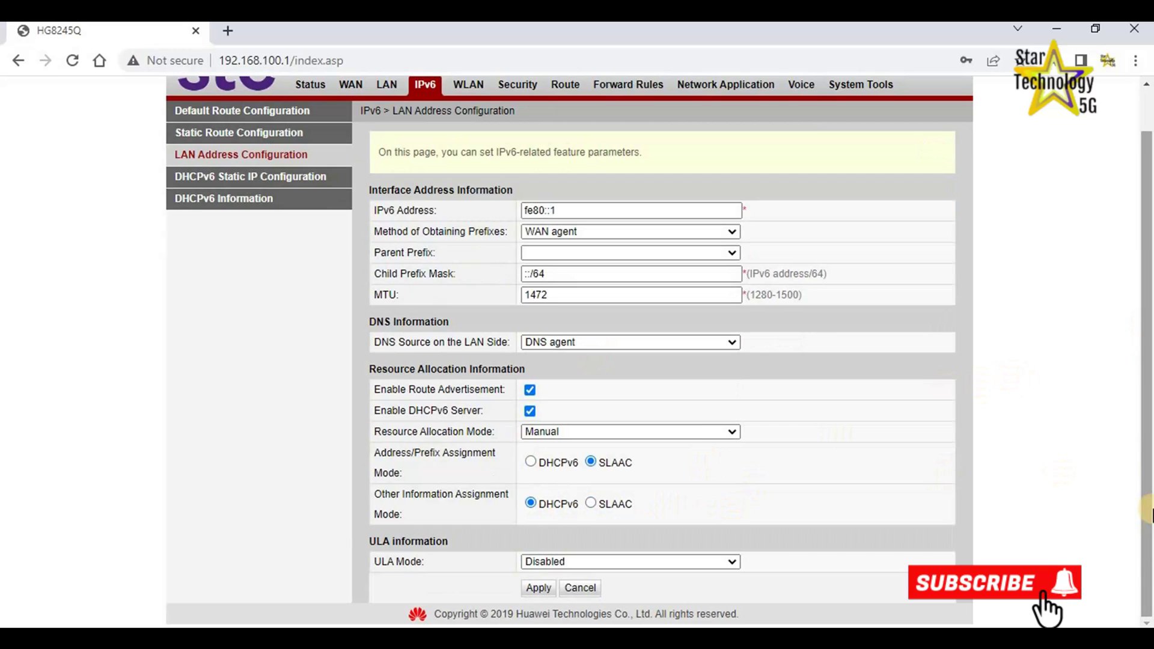
{"action": "scroll", "coordinate": [760, 204], "scroll_direction": "up", "scroll_amount": 1}
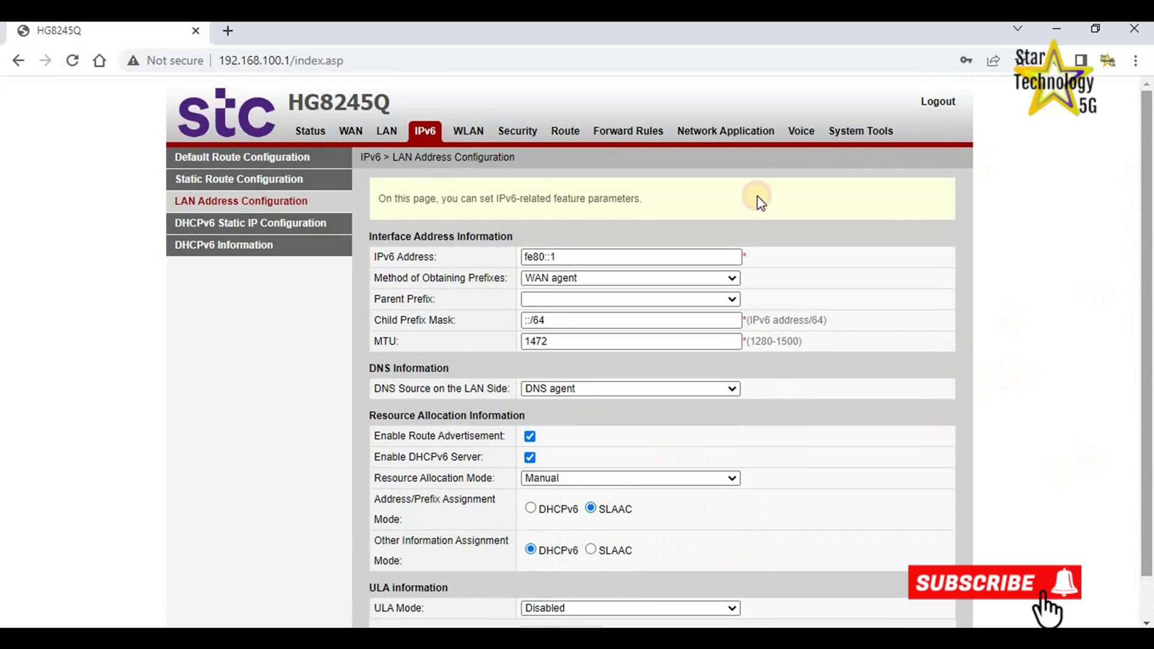
Check LAN Port Work Mode and the LAN host addresses 192.168.100.1 and secondary 192.168.2.1
{"action": "left_click", "coordinate": [383, 135]}
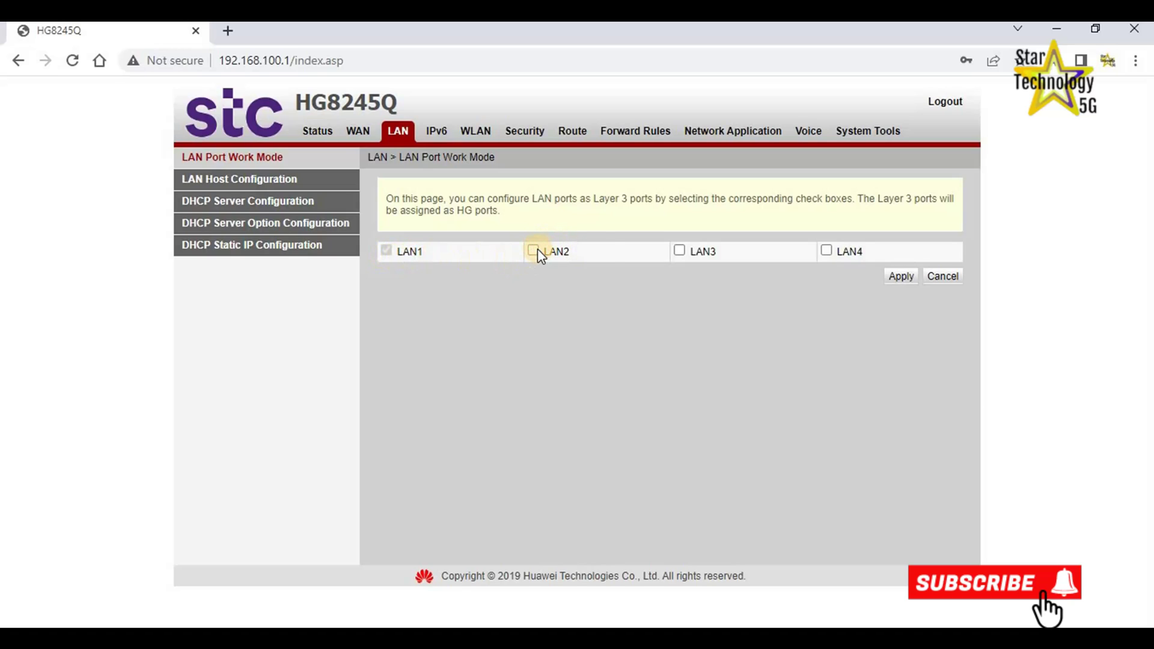
{"action": "left_click", "coordinate": [263, 180]}
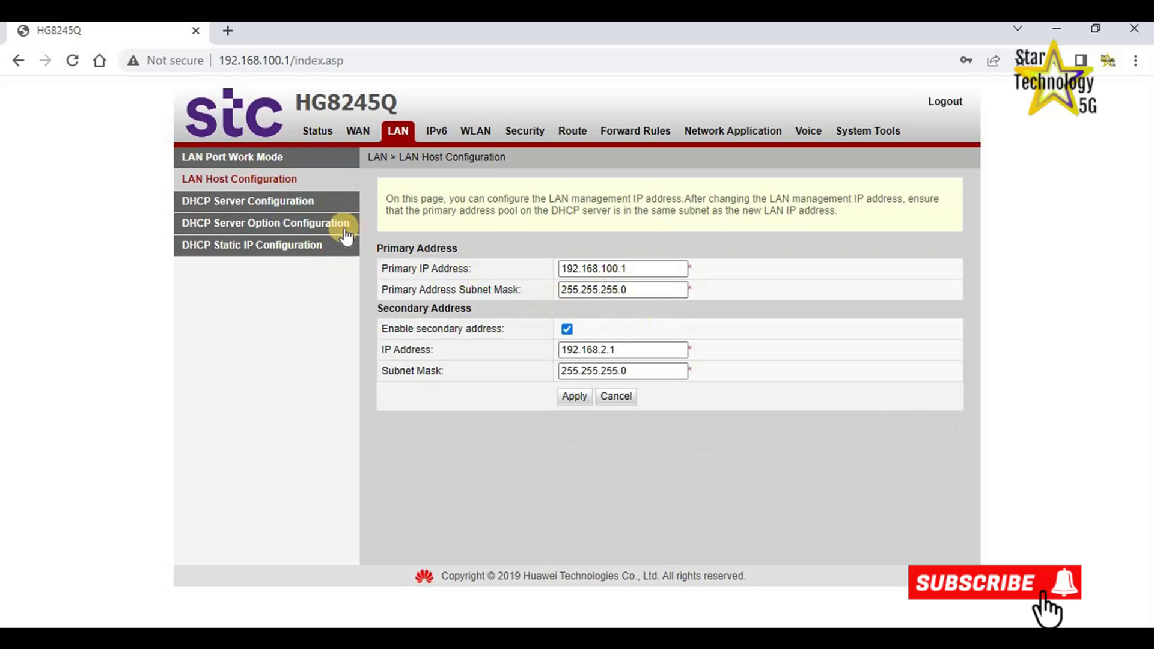
Review the primary DHCP server: host 192.168.100.1, pool 192.168.100.2–192.168.100.254, 3-day lease
{"action": "left_click", "coordinate": [216, 204]}
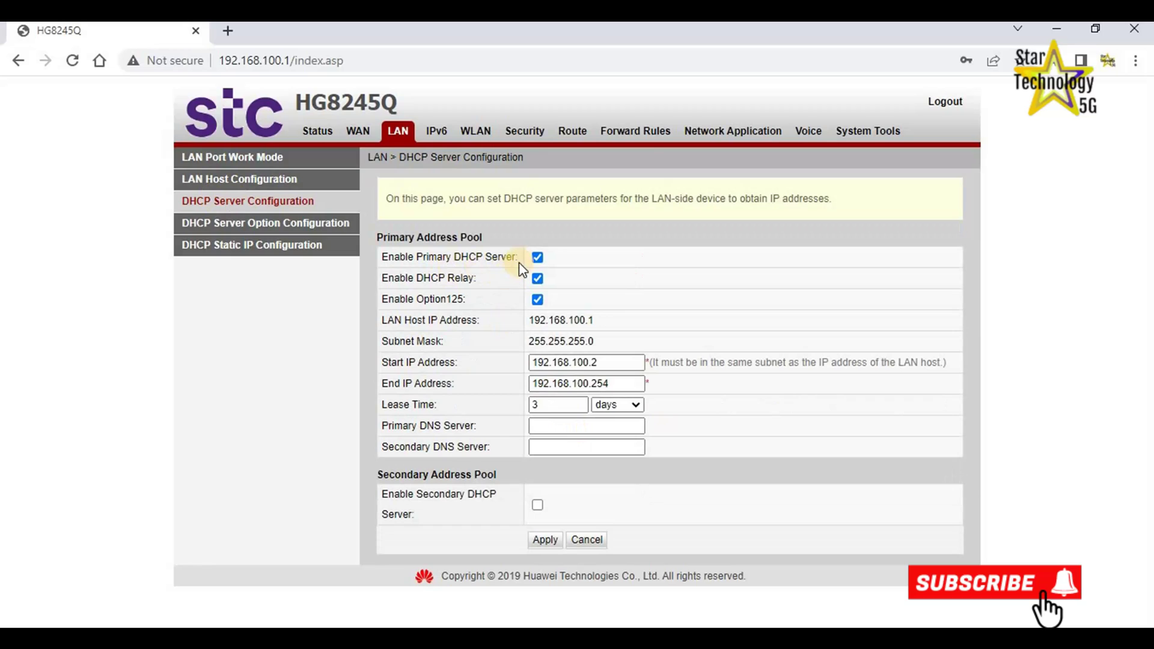
{"action": "left_click", "coordinate": [537, 258]}
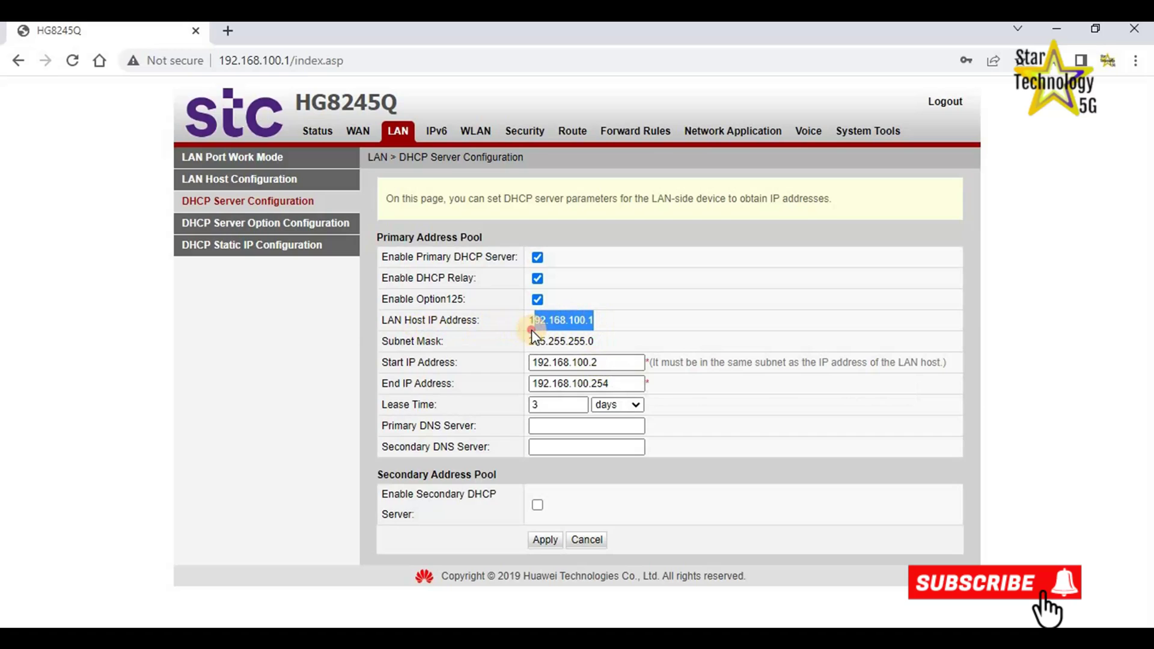
{"action": "left_click_drag", "start_coordinate": [531, 329], "coordinate": [525, 336]}
{"action": "left_click", "coordinate": [607, 363]}
{"action": "left_click", "coordinate": [617, 380]}
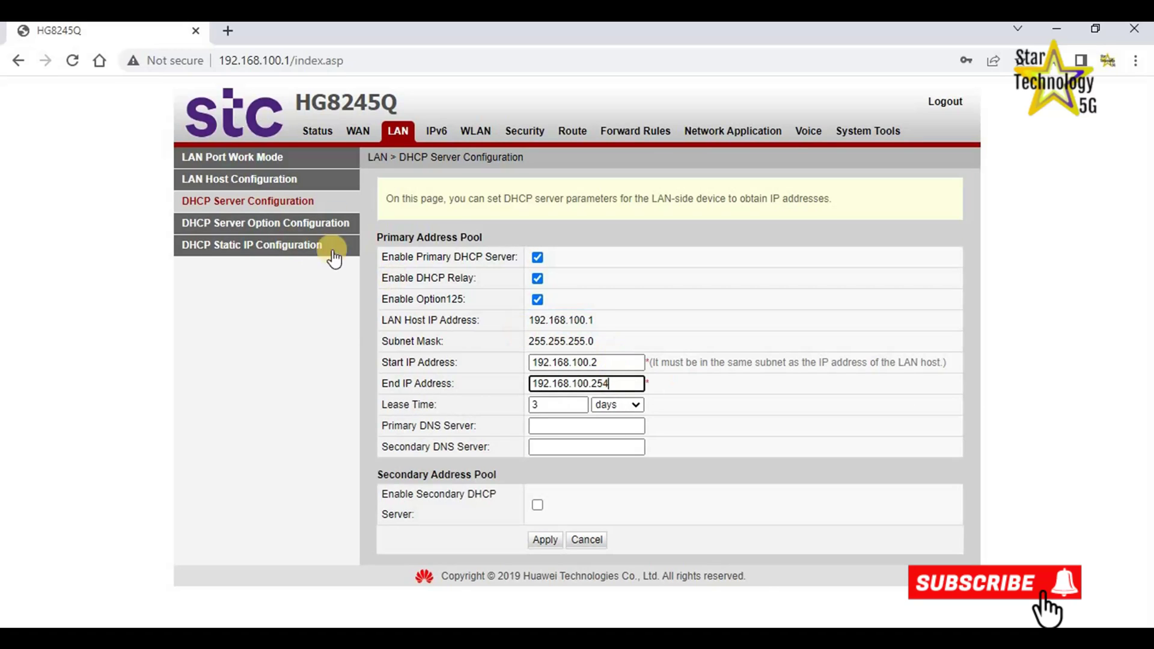
Start a new WAN connection using IPoE, IPv4, Route WAN mode and INTERNET service type
{"action": "left_click", "coordinate": [359, 137]}
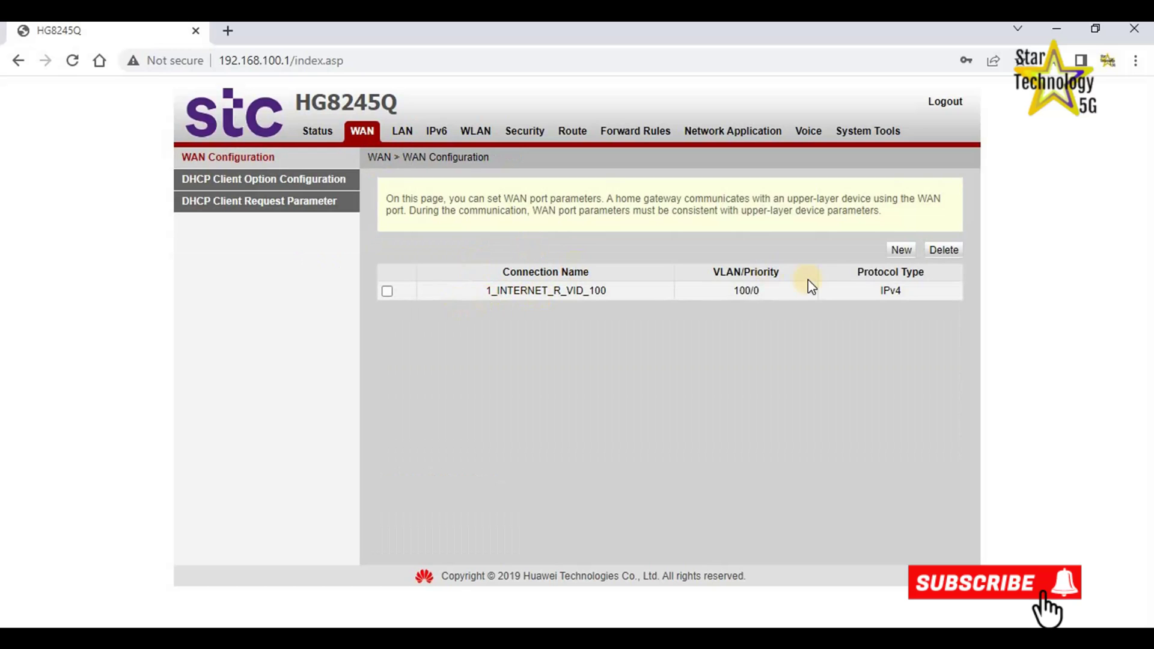
{"action": "left_click", "coordinate": [900, 250]}
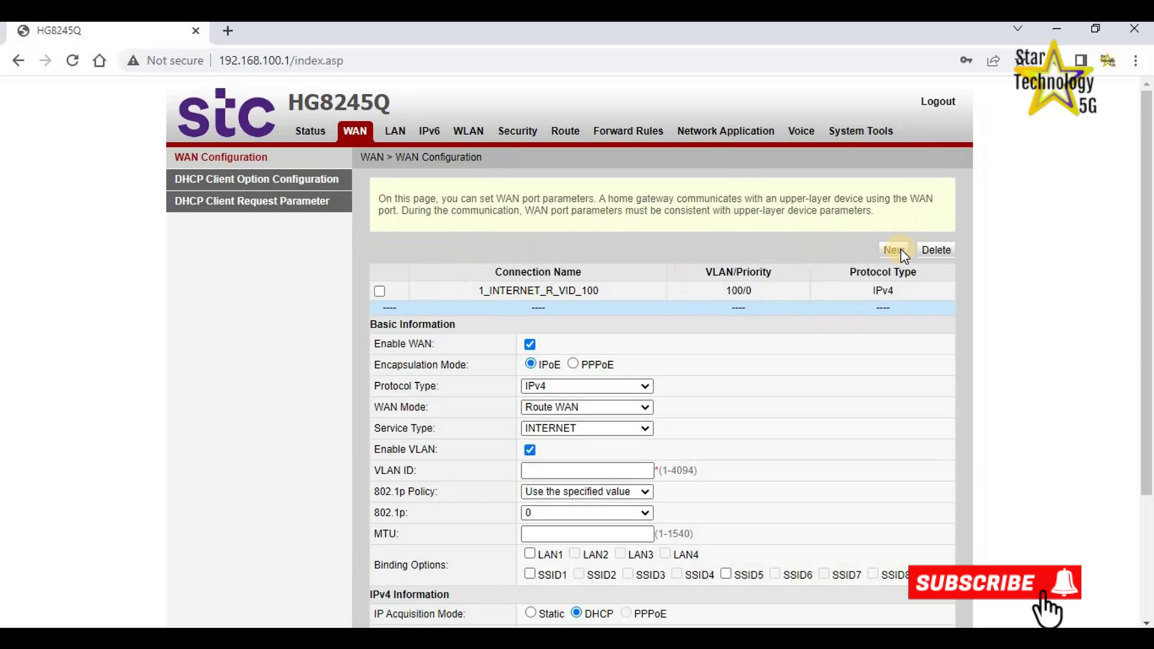
{"action": "scroll", "coordinate": [593, 322], "scroll_direction": "down", "scroll_amount": 1}
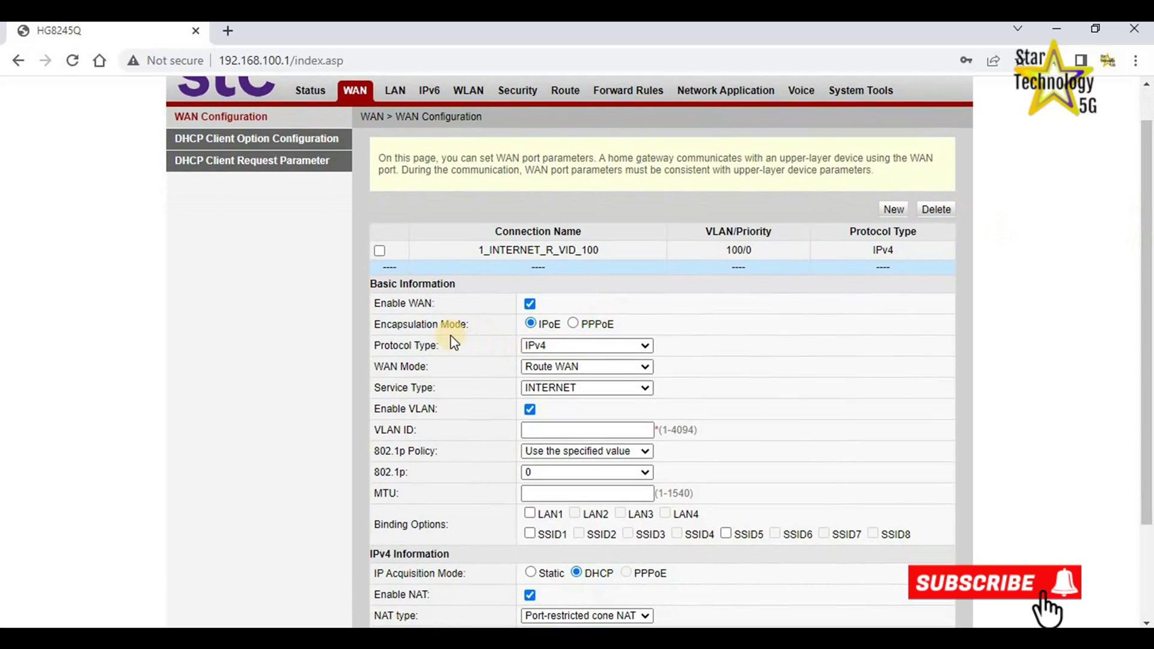
{"action": "left_click", "coordinate": [534, 327]}
{"action": "left_click", "coordinate": [649, 348]}
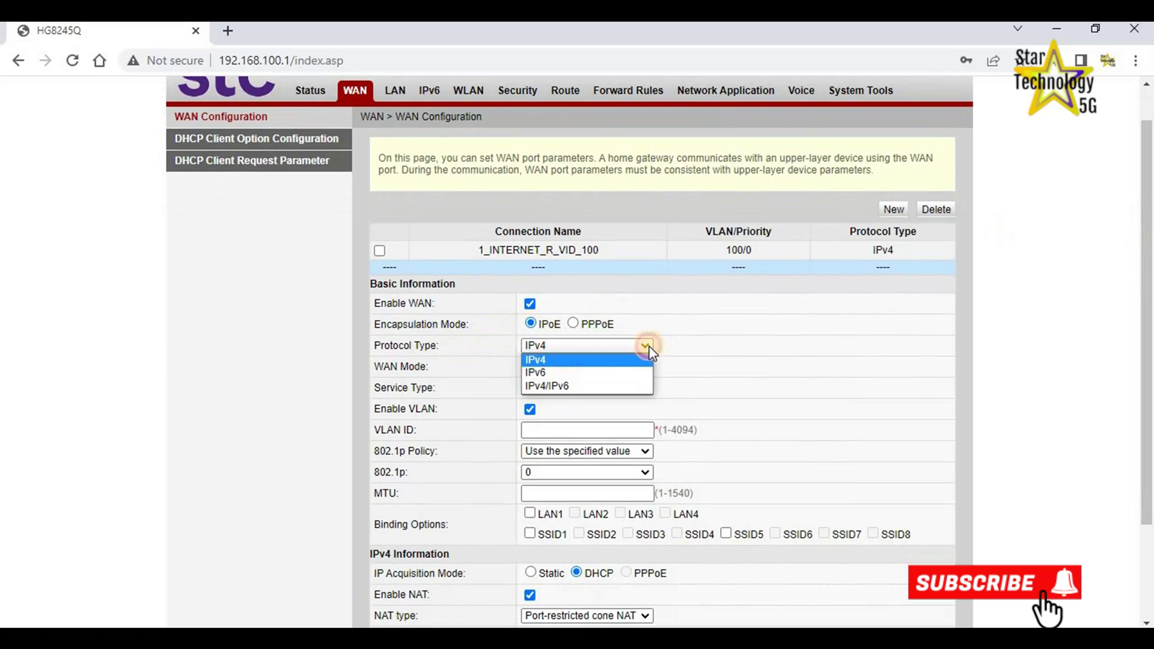
{"action": "left_click", "coordinate": [546, 360]}
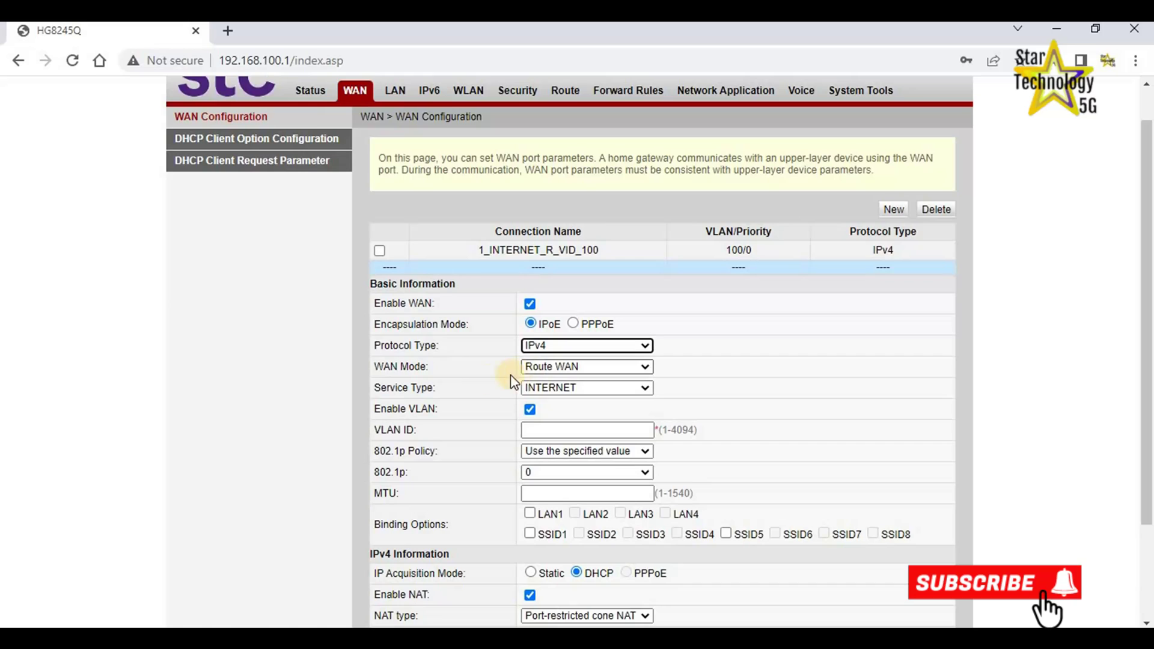
{"action": "left_click", "coordinate": [648, 368]}
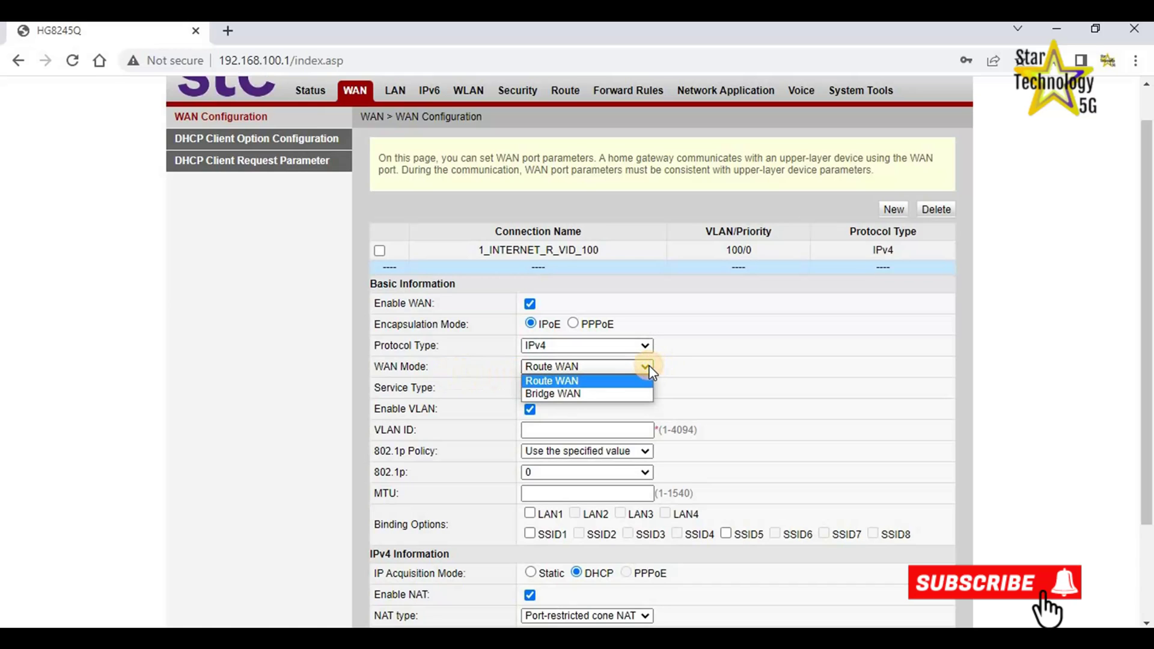
{"action": "left_click", "coordinate": [550, 381]}
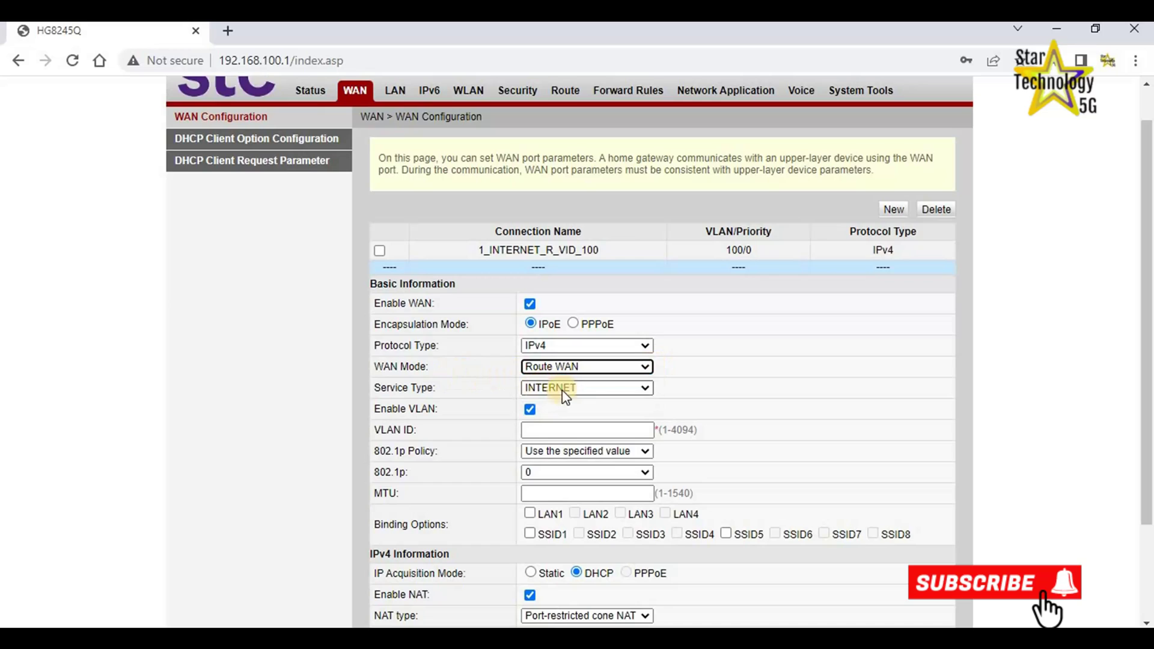
{"action": "left_click", "coordinate": [647, 389]}
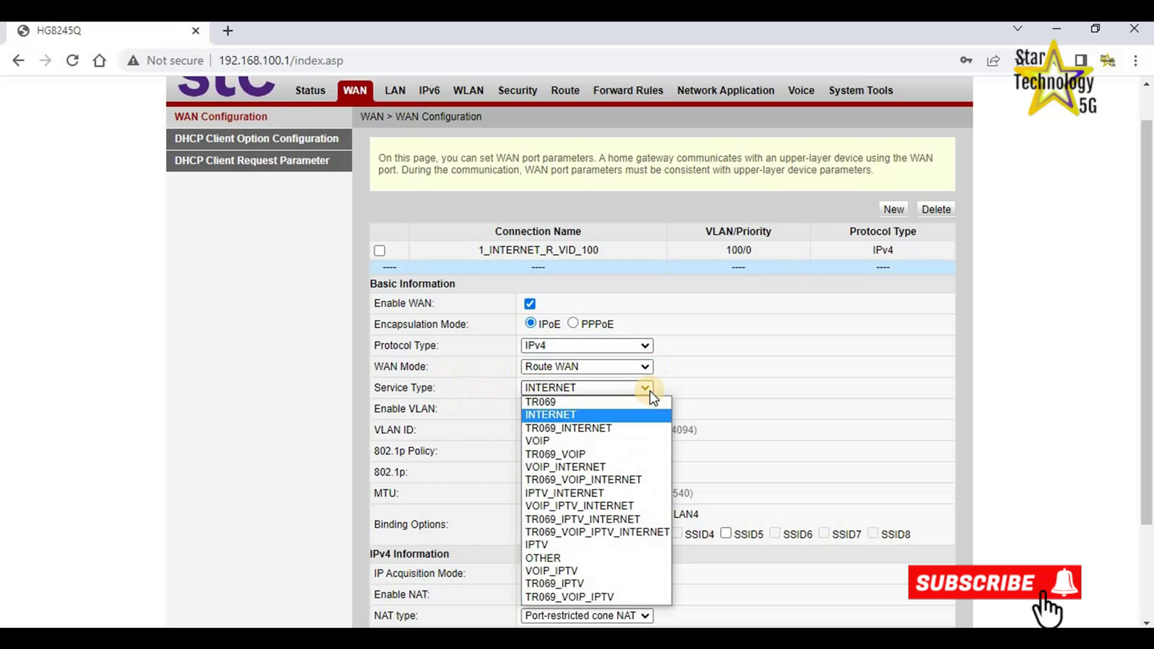
{"action": "left_click", "coordinate": [564, 414]}
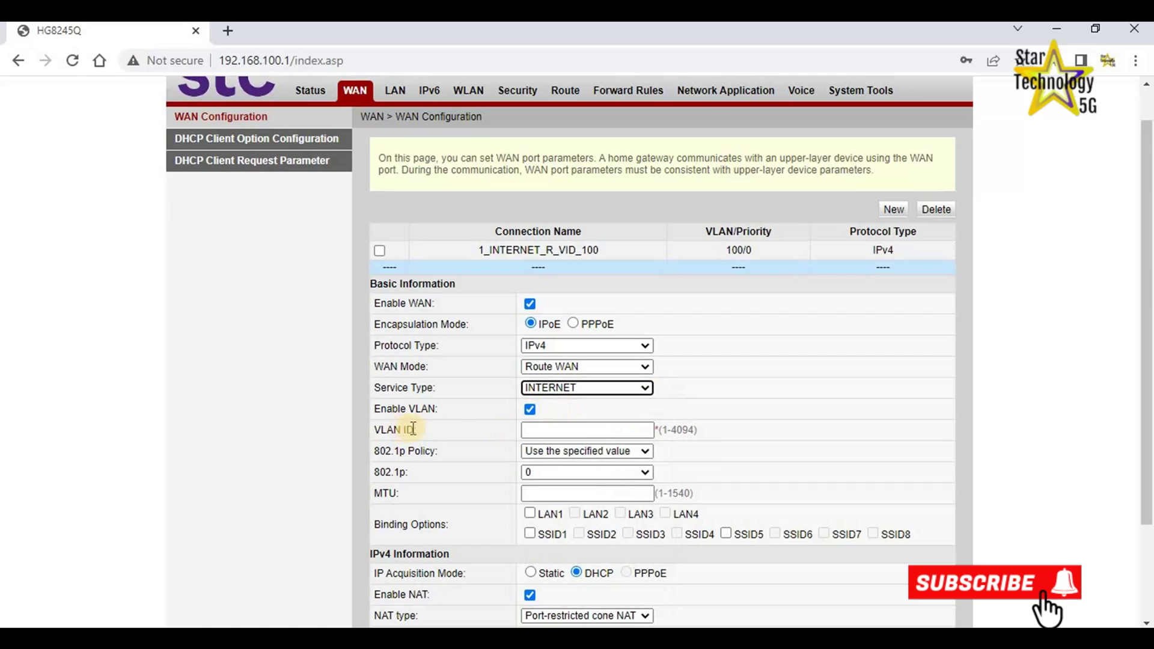
Enable VLAN with ID 20 and the specified 802.1p value, bind LAN1, and apply
{"action": "left_click", "coordinate": [529, 411]}
{"action": "left_click", "coordinate": [581, 430]}
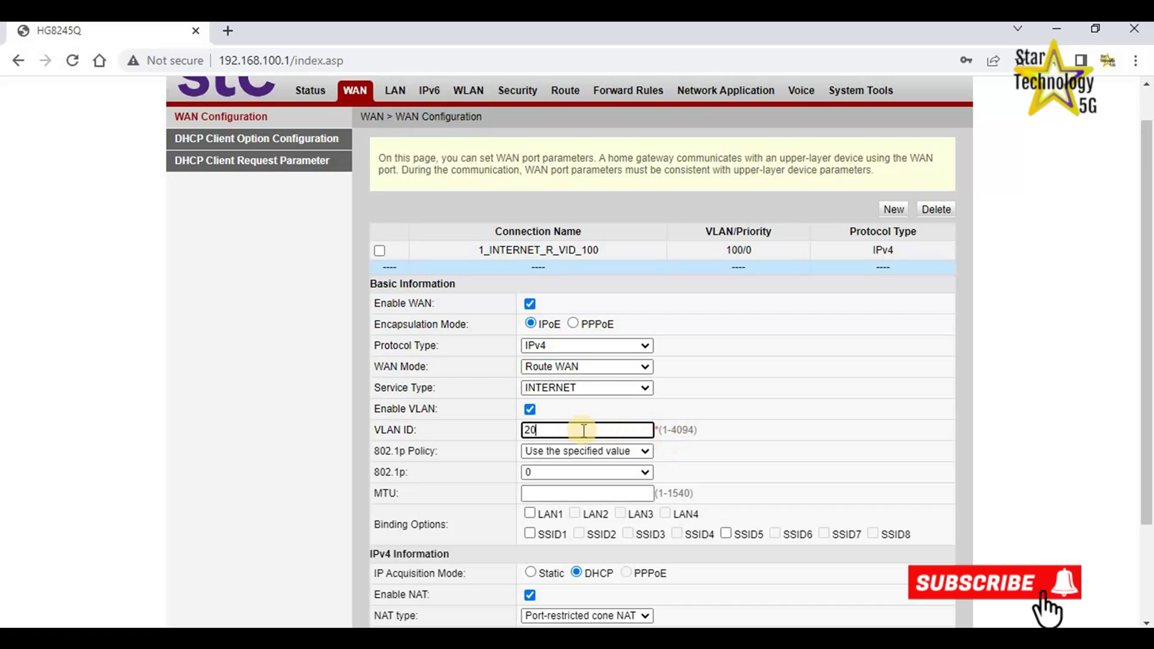
{"action": "left_click", "coordinate": [644, 452]}
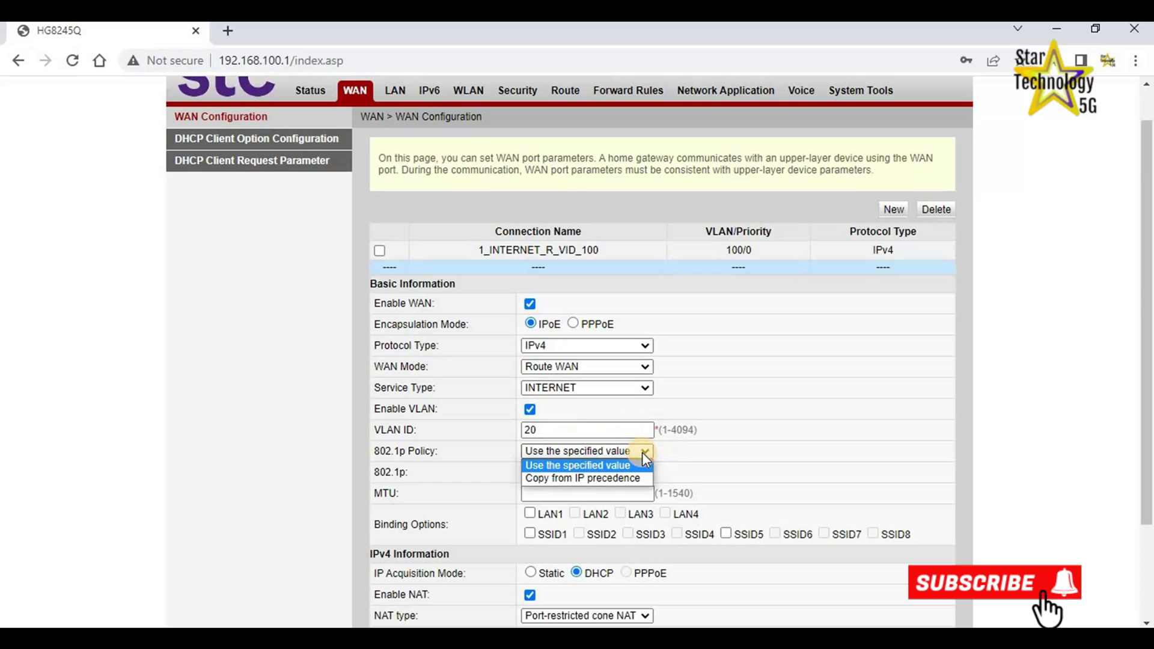
{"action": "left_click", "coordinate": [642, 452]}
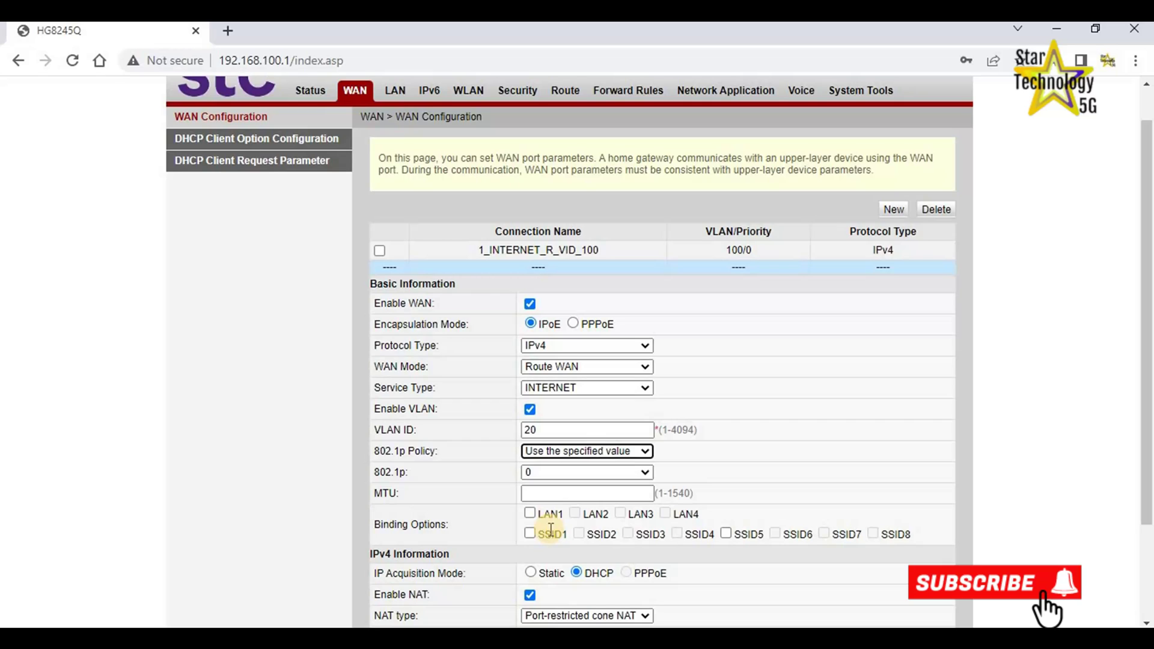
{"action": "left_click", "coordinate": [529, 515]}
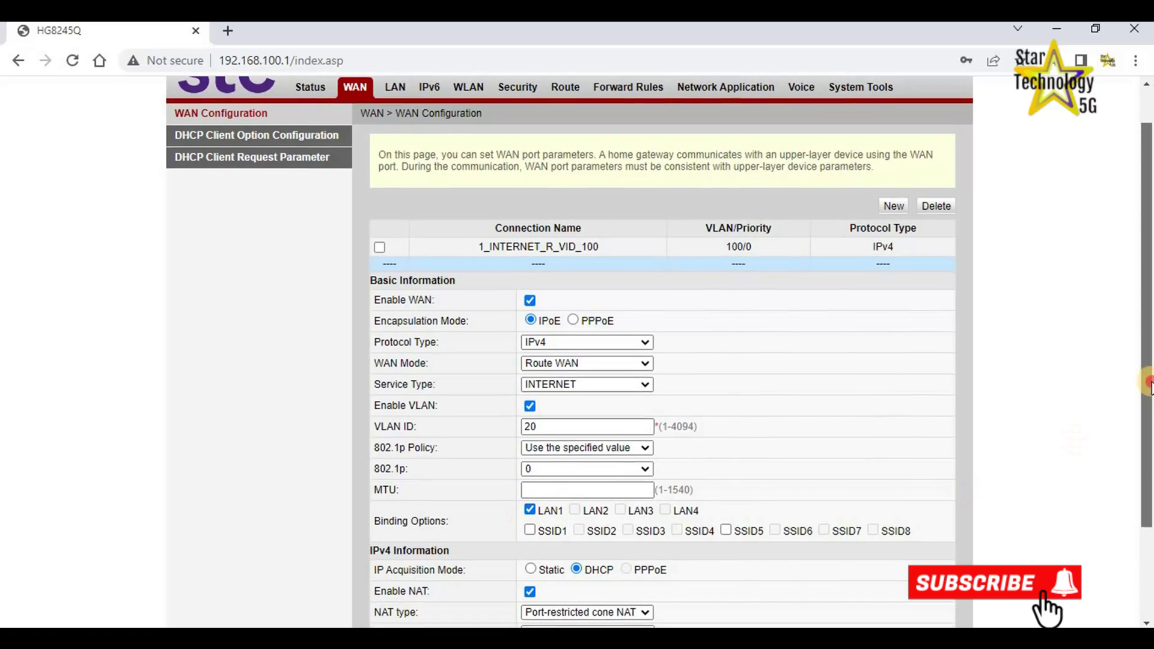
{"action": "scroll", "coordinate": [480, 493], "scroll_direction": "down", "scroll_amount": 2}
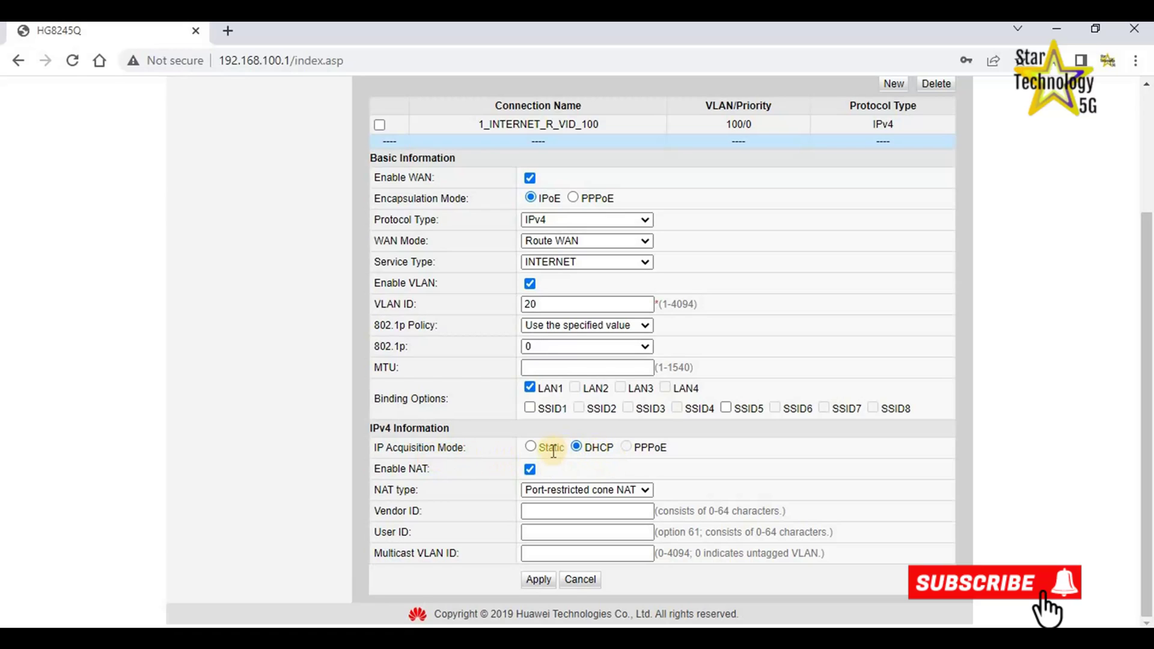
{"action": "left_click", "coordinate": [537, 583]}
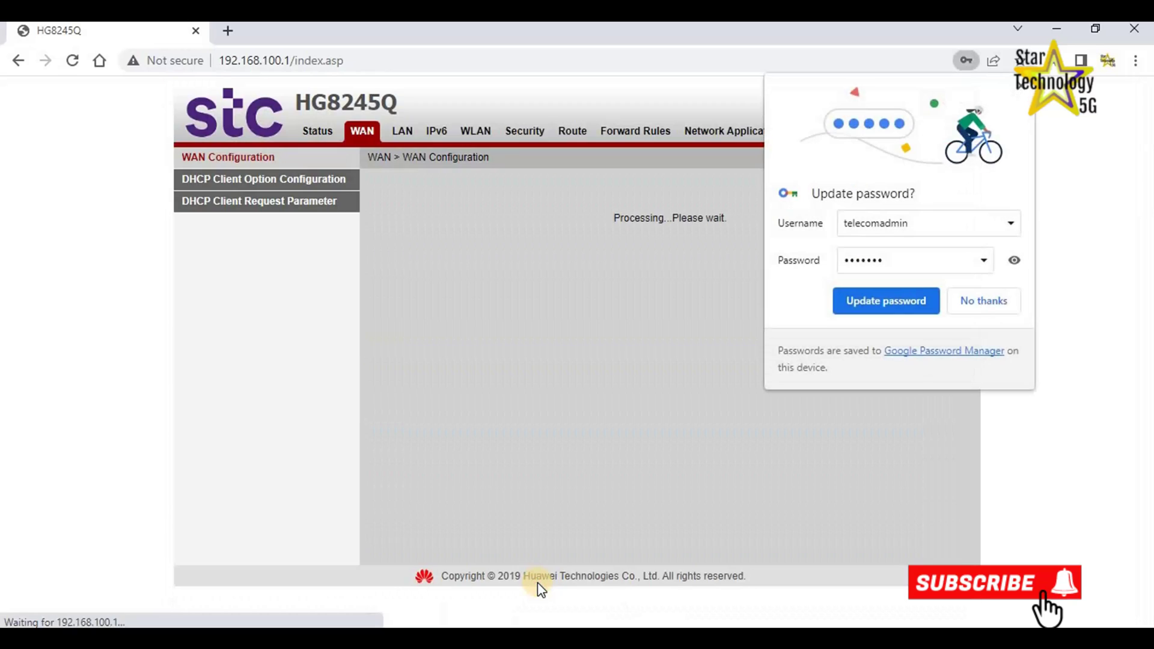
Dismiss the browser's password prompt and check the new 2_INTERNET_R_VID_20 connection's details
{"action": "left_click", "coordinate": [979, 304]}
{"action": "left_click", "coordinate": [385, 291]}
{"action": "left_click", "coordinate": [382, 309]}
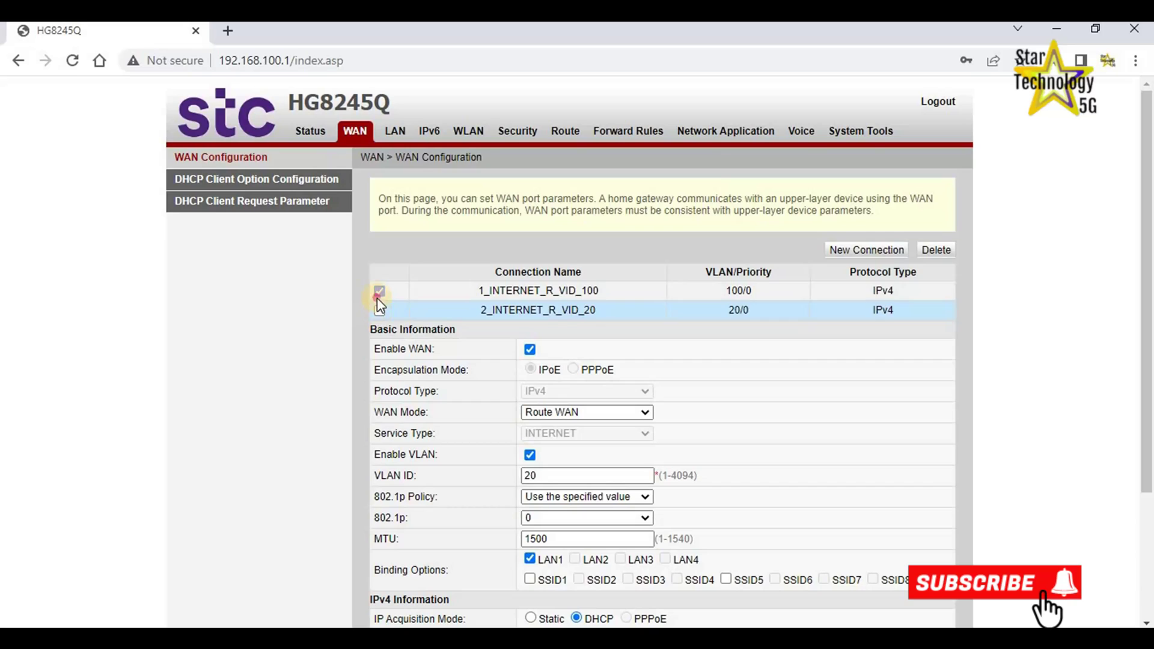
{"action": "left_click", "coordinate": [379, 294]}
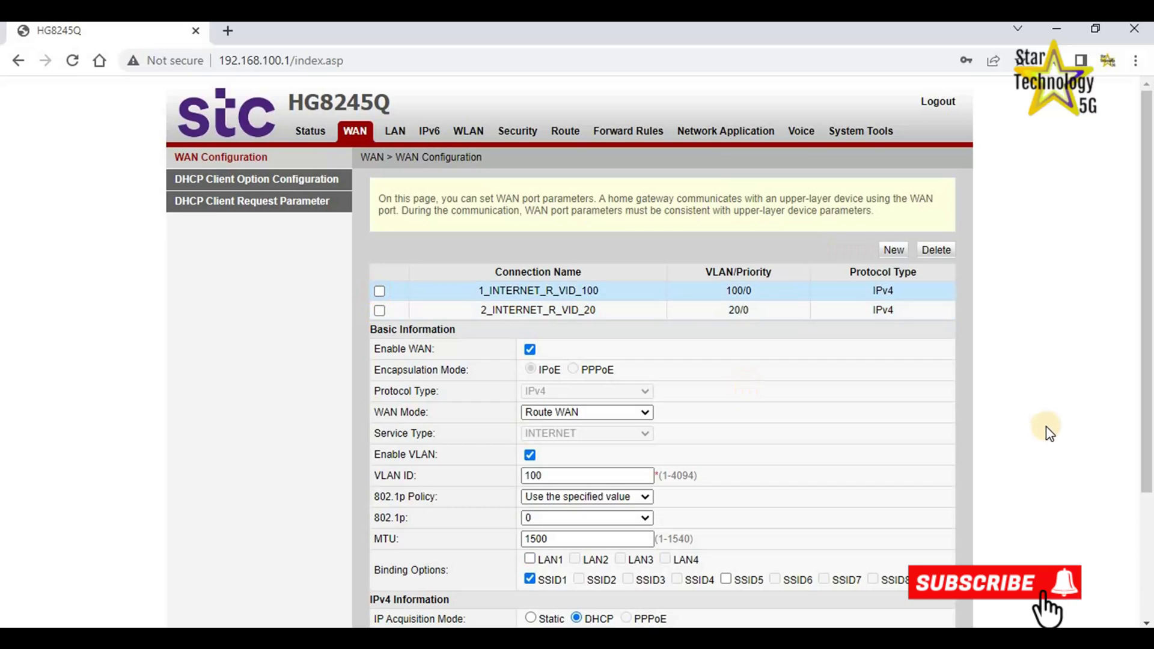
Set 2_INTERNET_R_VID_20 as the default route WAN, apply it, and restart the router
{"action": "left_click", "coordinate": [559, 136]}
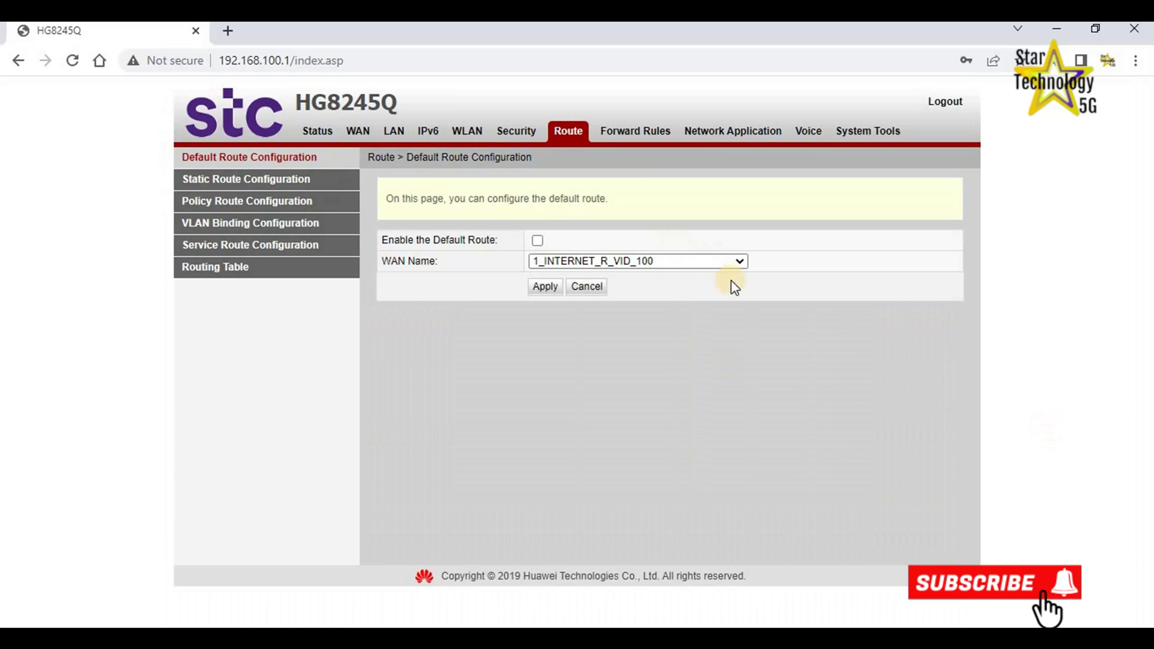
{"action": "left_click", "coordinate": [739, 264]}
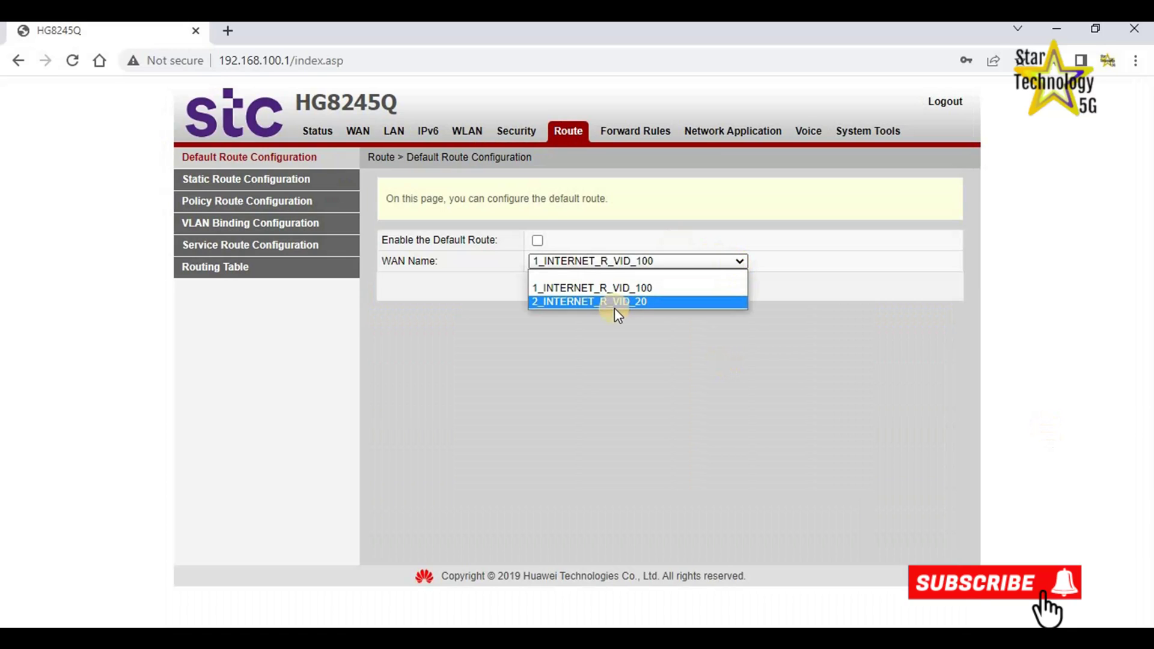
{"action": "left_click", "coordinate": [615, 307]}
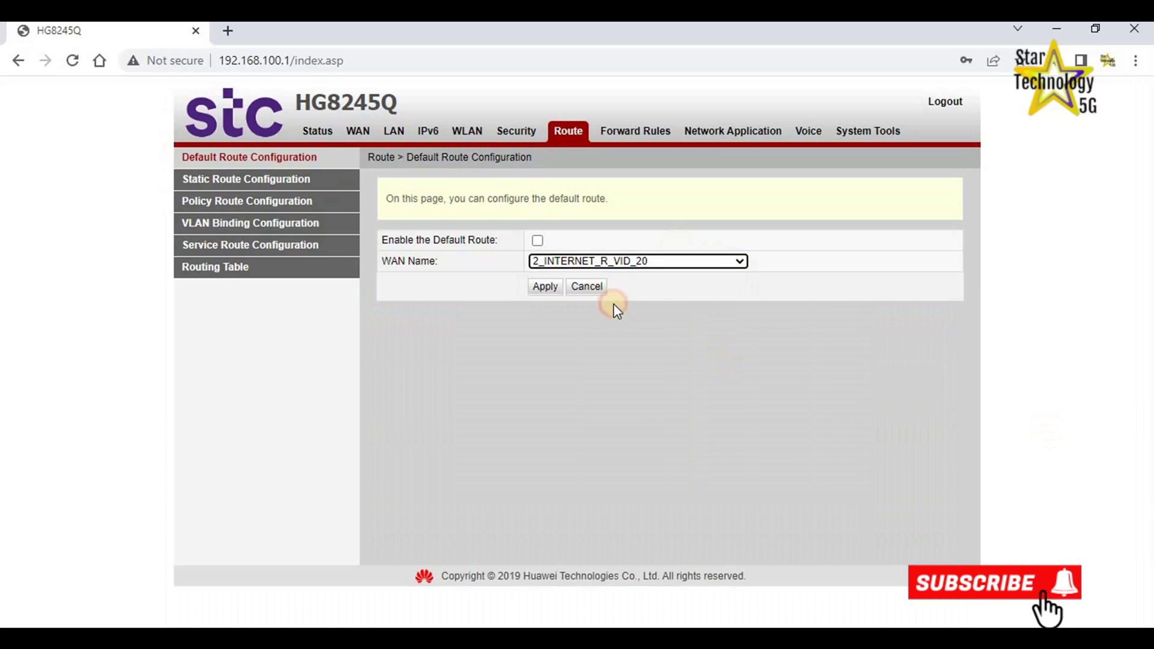
{"action": "left_click", "coordinate": [545, 287]}
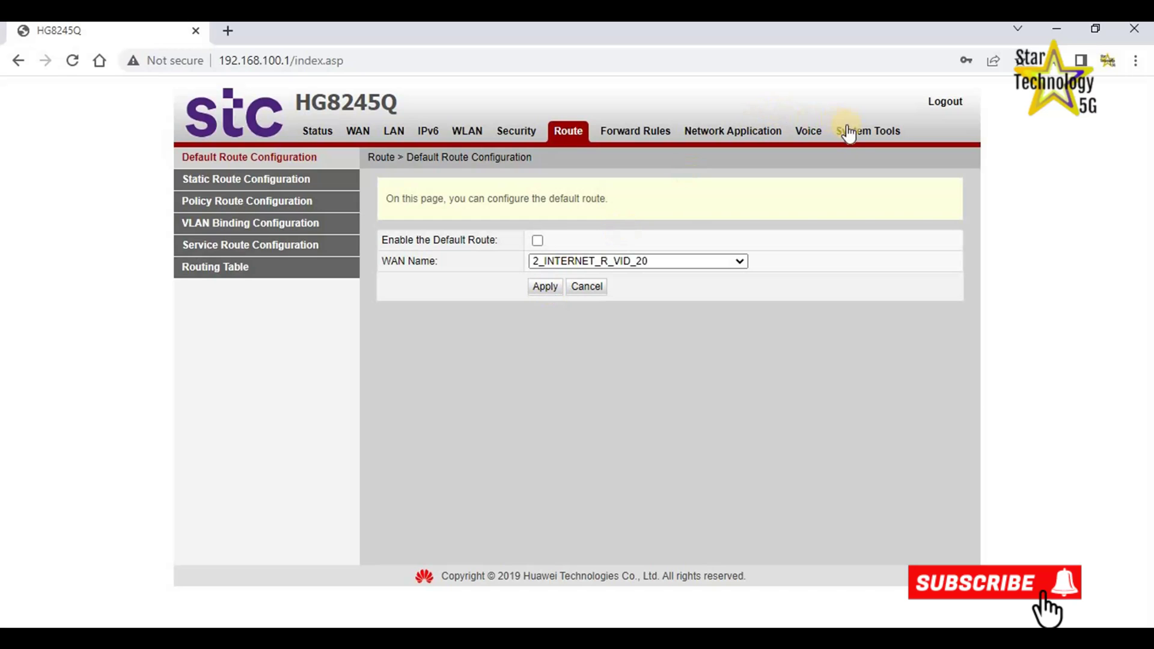
{"action": "left_click", "coordinate": [854, 134]}
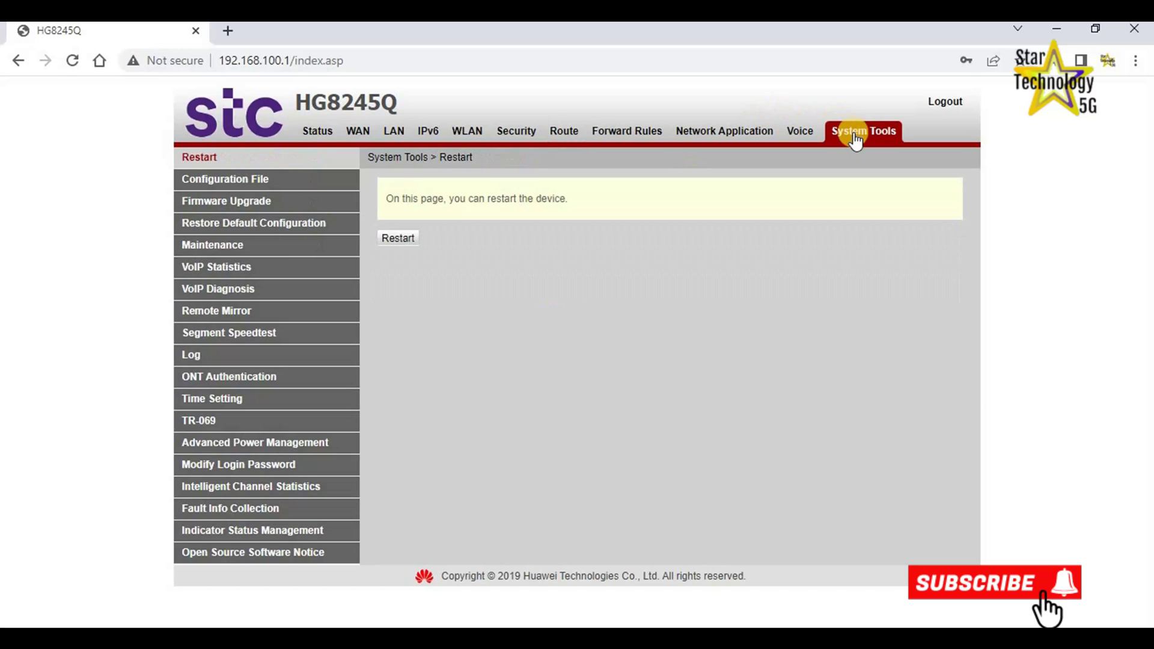
{"action": "left_click", "coordinate": [392, 240]}
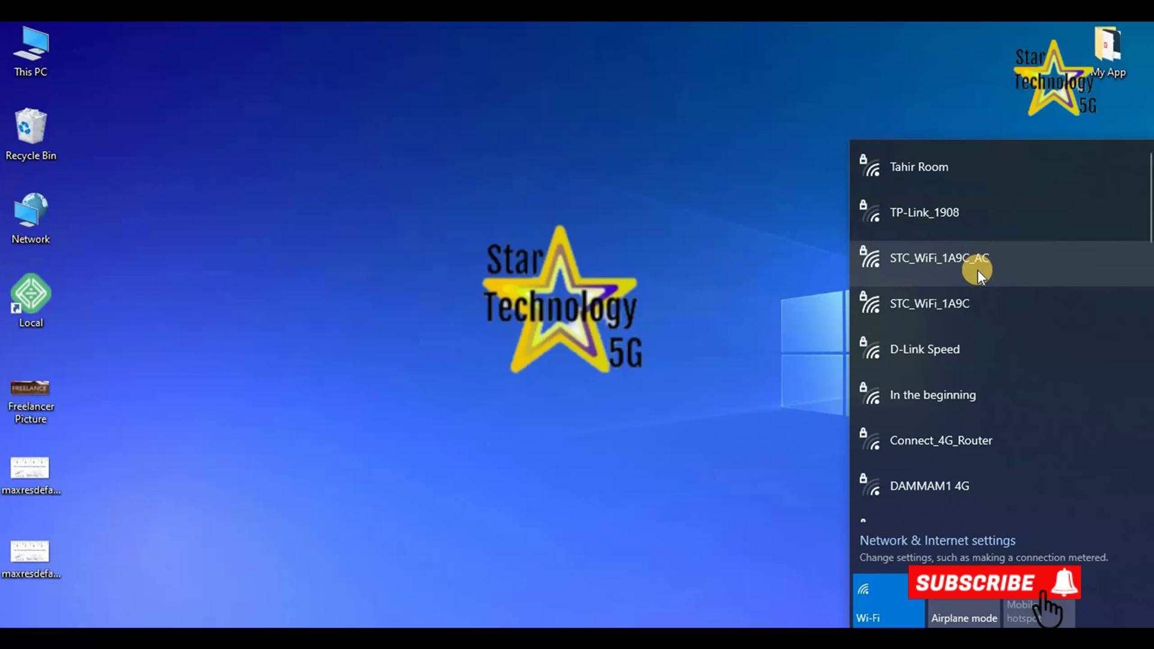
Connect to STC_WiFi_1A9C_AC using the network security key and allow the PC to be discoverable
{"action": "left_click", "coordinate": [977, 269]}
{"action": "left_click", "coordinate": [1059, 337]}
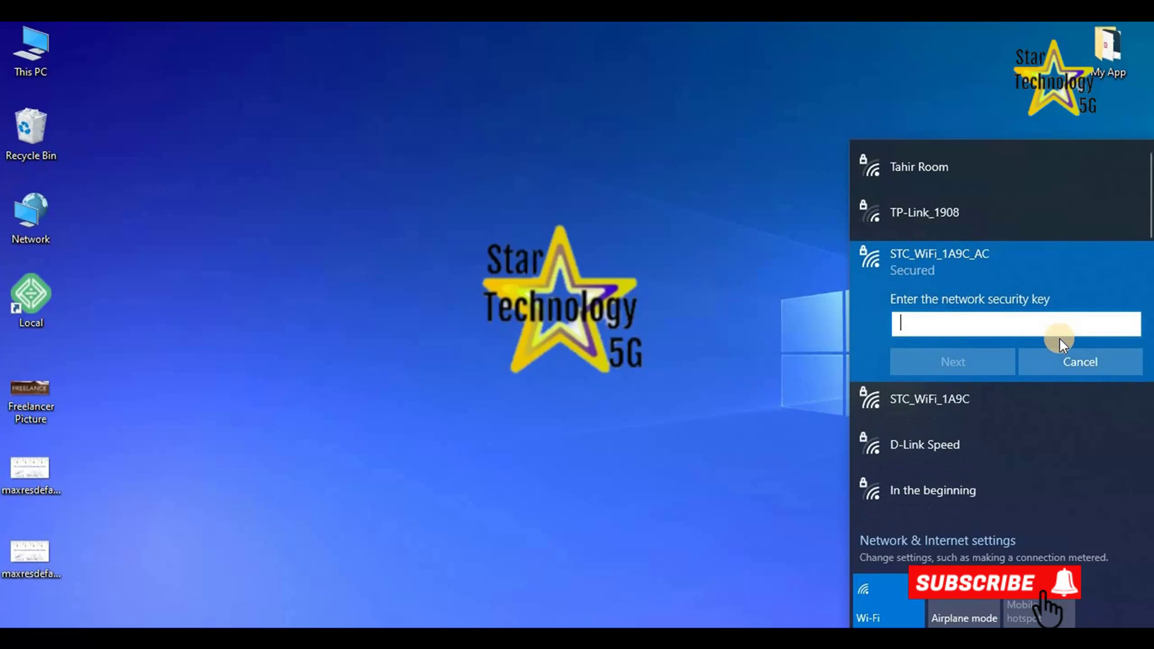
{"action": "type", "text": "•••••••••••"}
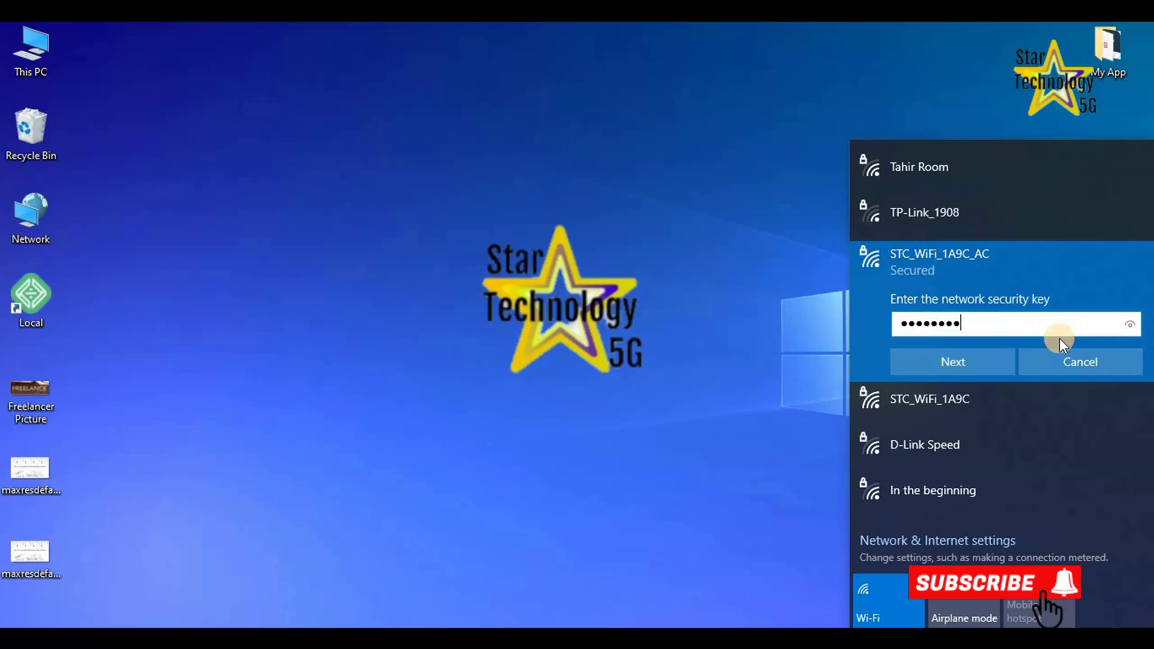
{"action": "left_click", "coordinate": [954, 360]}
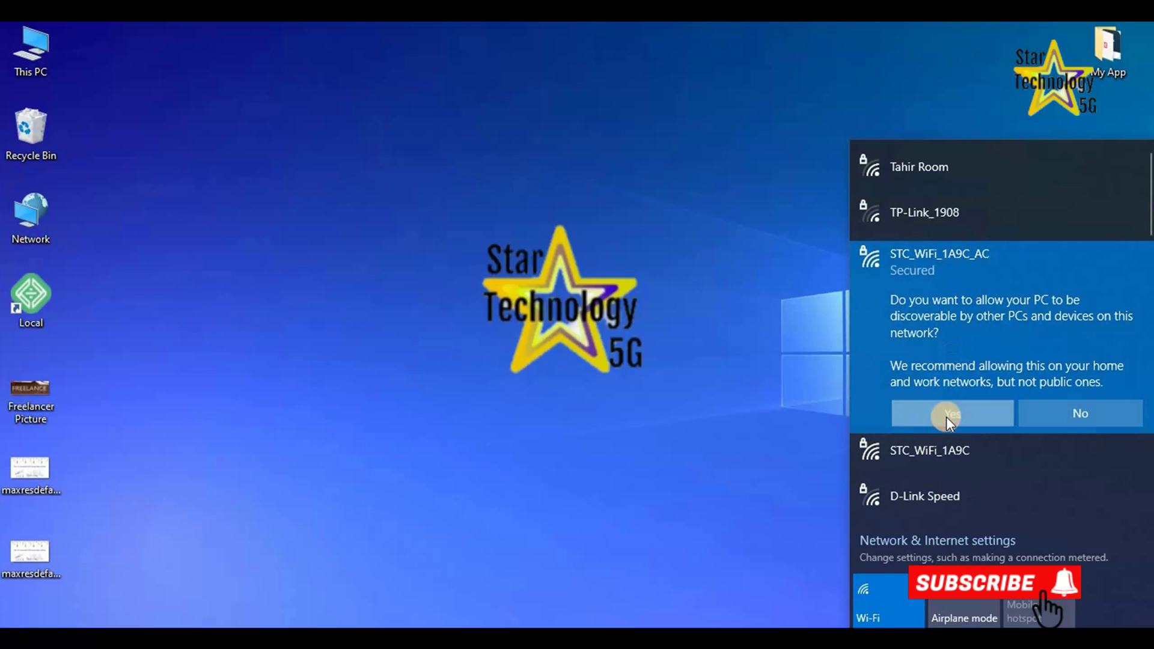
{"action": "left_click", "coordinate": [946, 416]}
{"action": "left_click", "coordinate": [610, 383]}
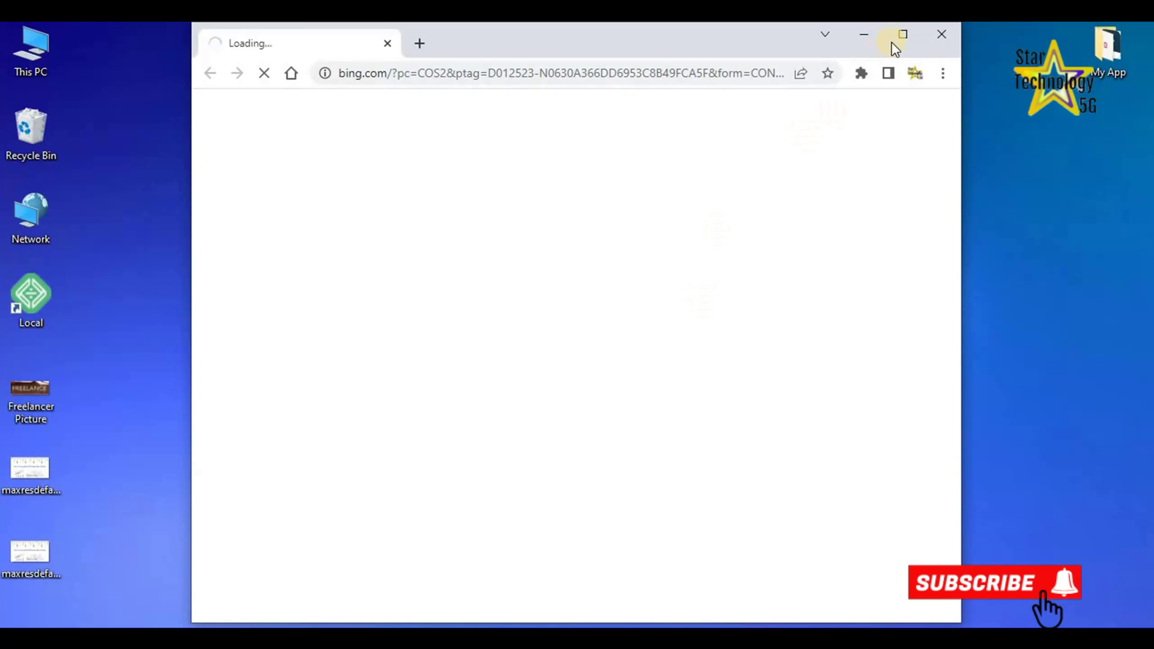
Maximize Chrome, open Google in a new tab, and type 'stc' into the search box
{"action": "left_click", "coordinate": [895, 35]}
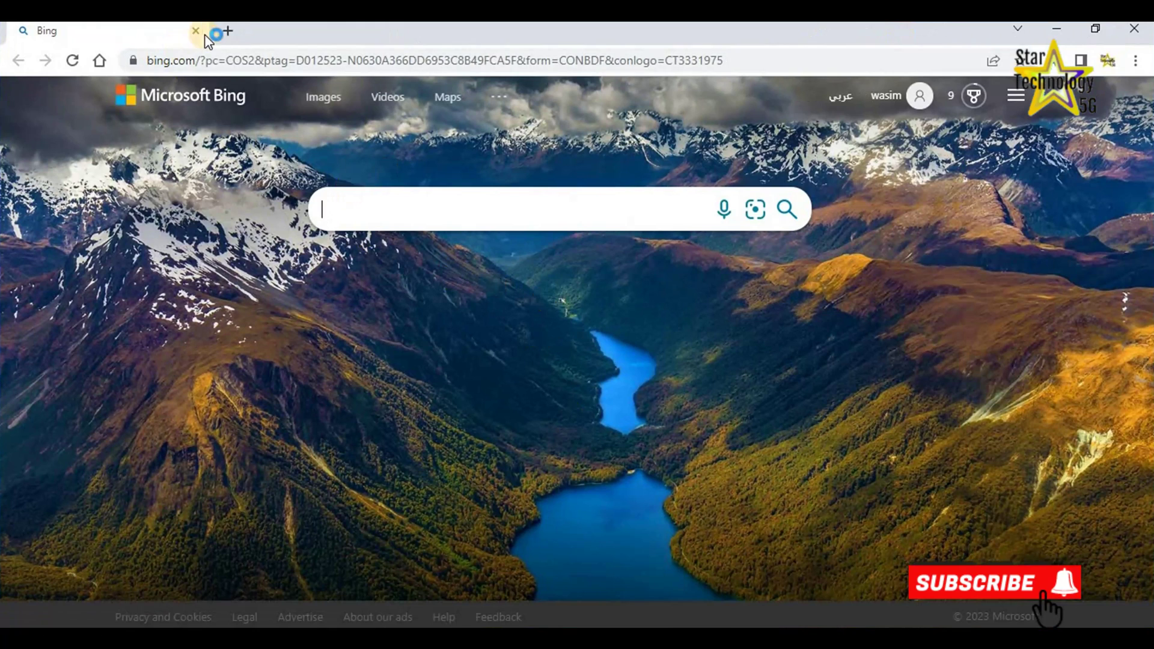
{"action": "left_click", "coordinate": [226, 32]}
{"action": "left_click", "coordinate": [728, 307]}
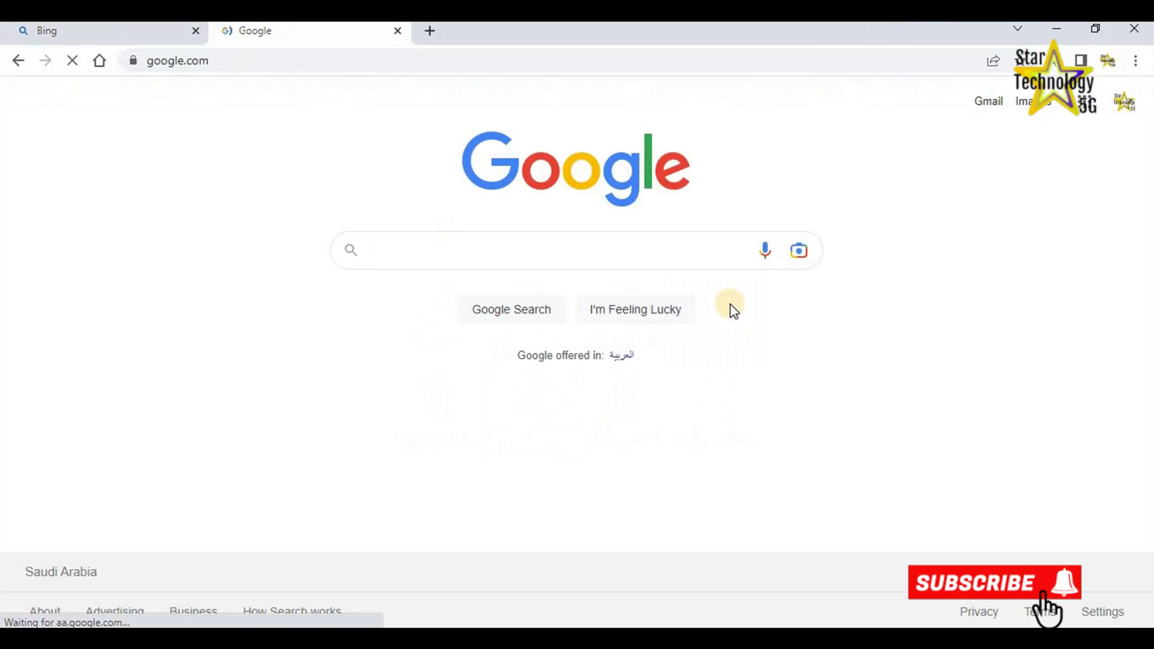
{"action": "type", "text": "stc"}
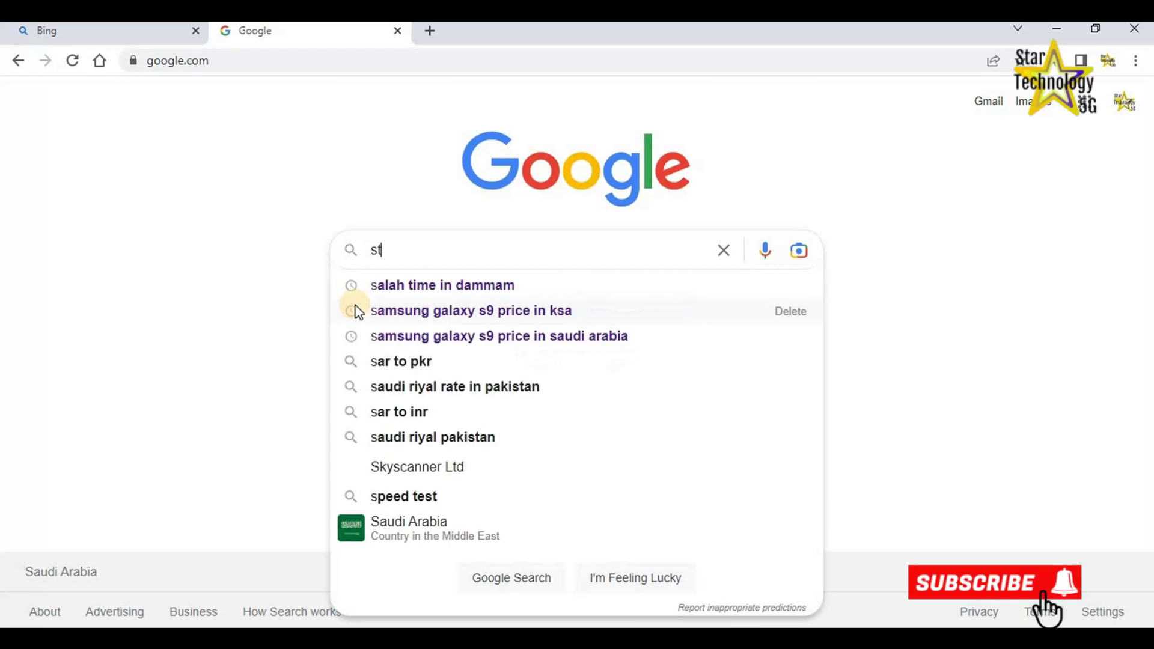